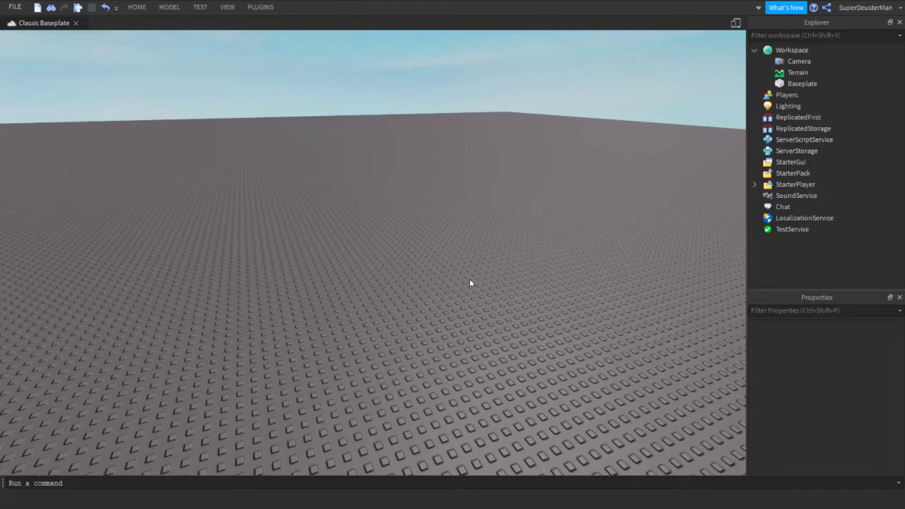
# On the Roblox website, favourite the "Youtube Tutorial Morph" model and get it for free
pyautogui.moveTo(470, 279); pyautogui.dragTo(470, 280, button='right')
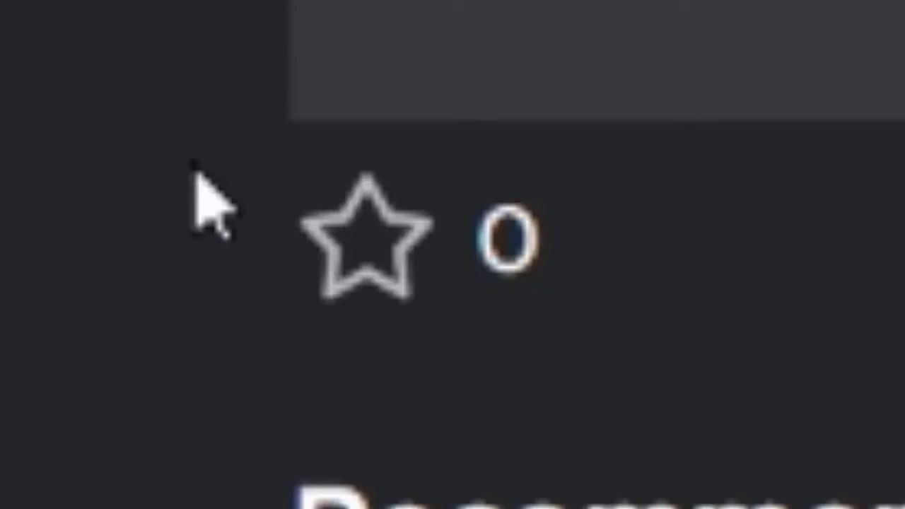
pyautogui.click(362, 241)
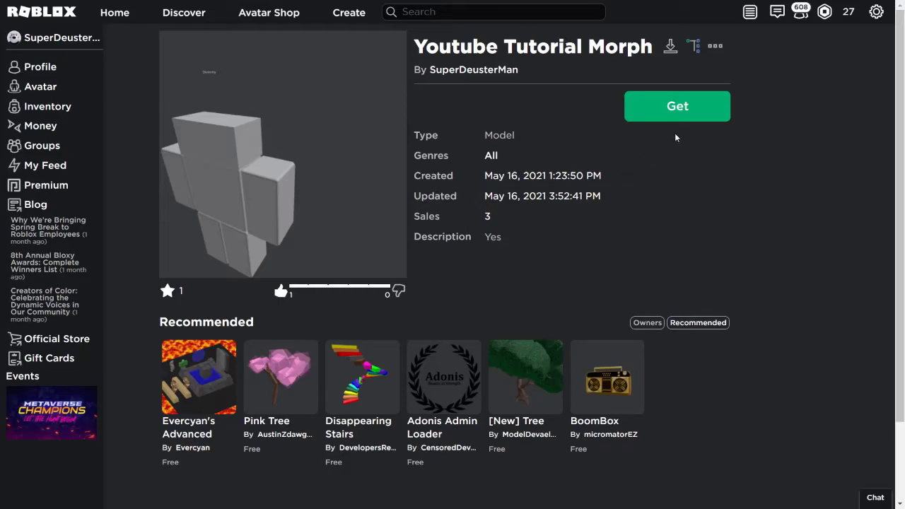
pyautogui.click(692, 110)
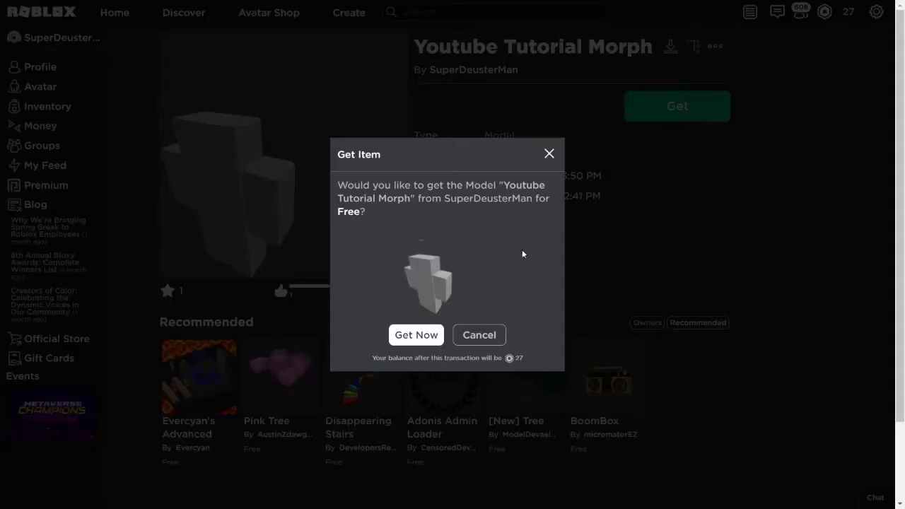
pyautogui.click(428, 344)
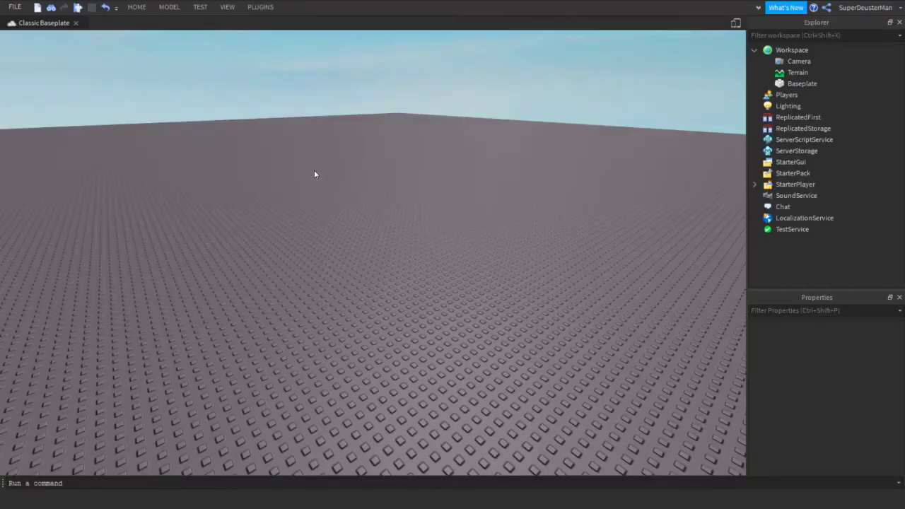
# In Roblox Studio, insert the Youtube Tutorial Morph from the Toolbox's My Models and close the Toolbox
pyautogui.click(169, 8)
pyautogui.click(202, 8)
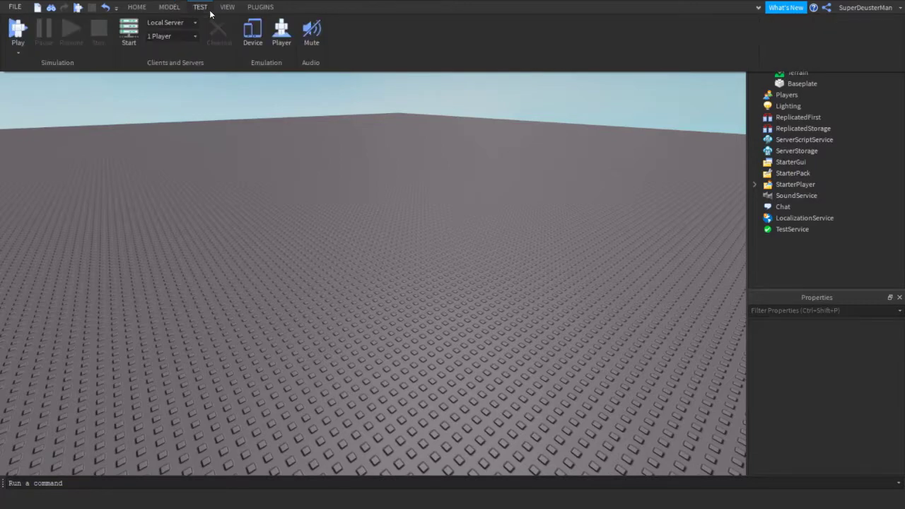
pyautogui.click(174, 9)
pyautogui.click(227, 8)
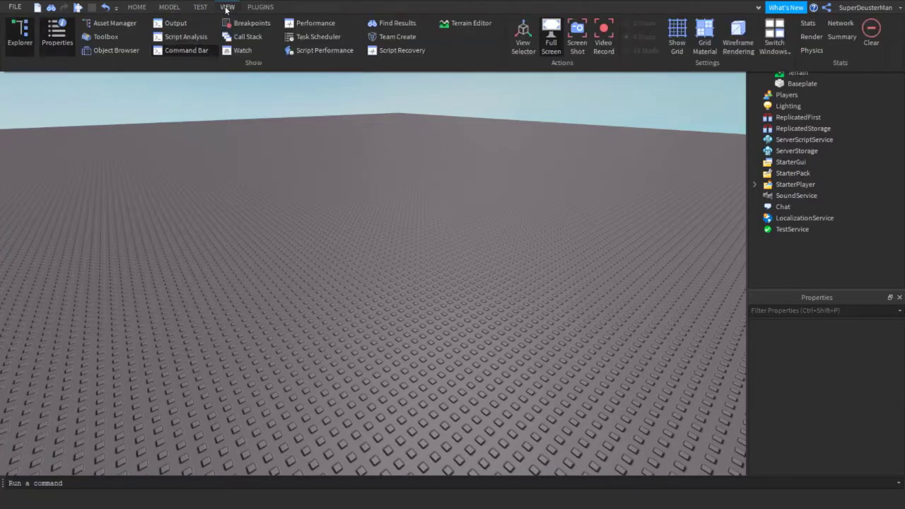
pyautogui.click(105, 36)
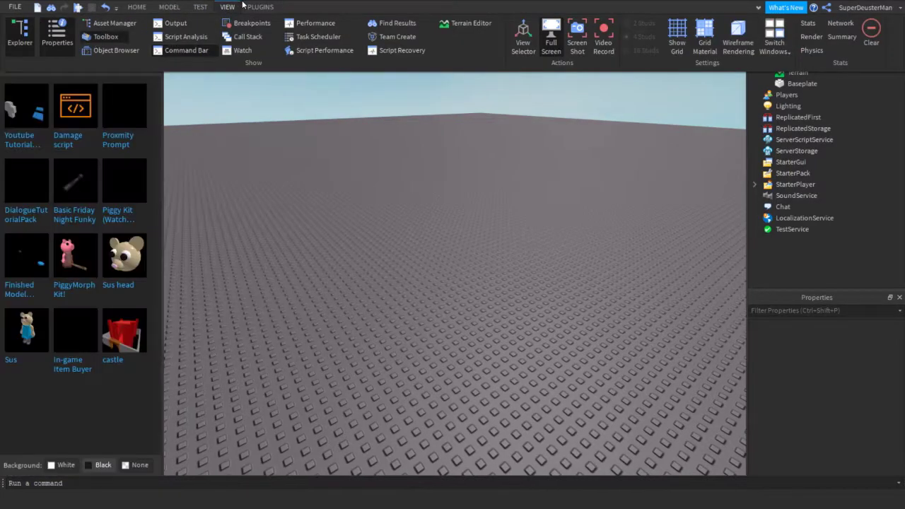
pyautogui.doubleClick(228, 7)
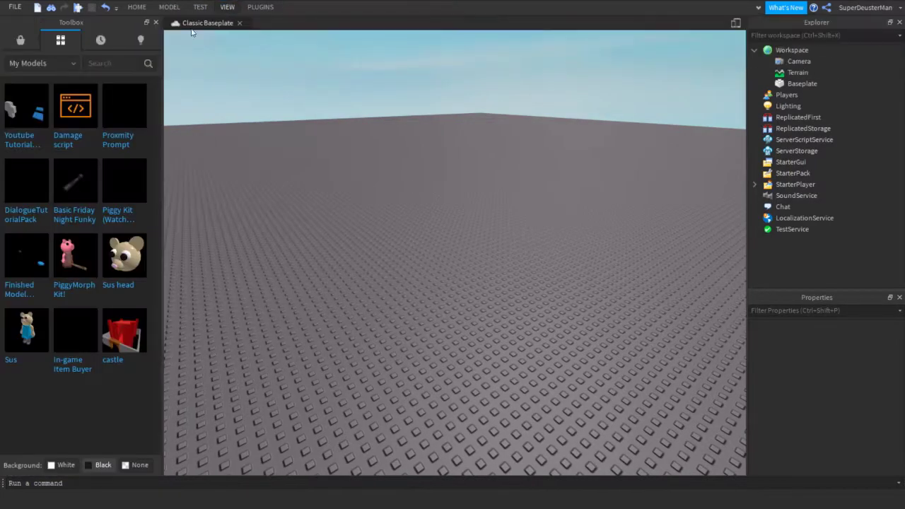
pyautogui.click(20, 119)
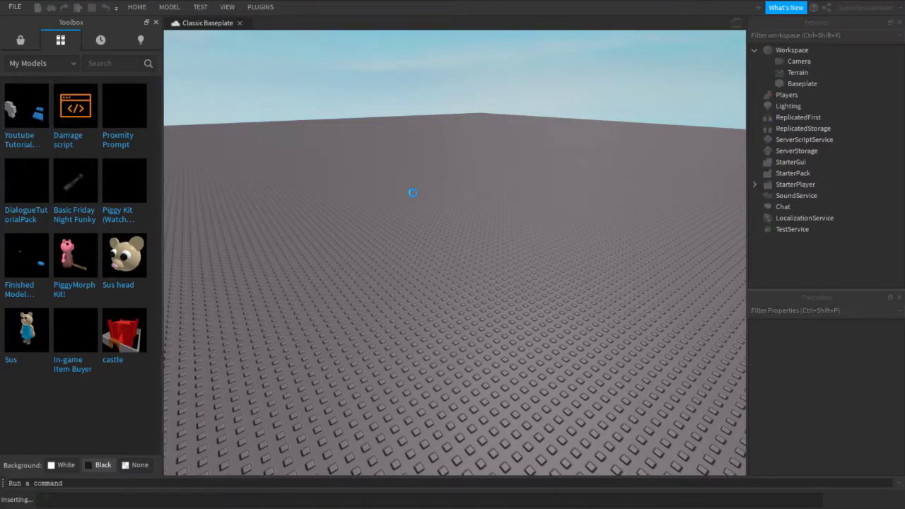
pyautogui.click(156, 22)
# Move the Morph model with its dummy and green pad a short distance across the baseplate
pyautogui.press('q')
pyautogui.moveTo(336, 281); pyautogui.dragTo(336, 282, button='right')
pyautogui.press('w')
pyautogui.press('s')
pyautogui.press('s')
pyautogui.press('s')
pyautogui.press('w')
pyautogui.press('s')
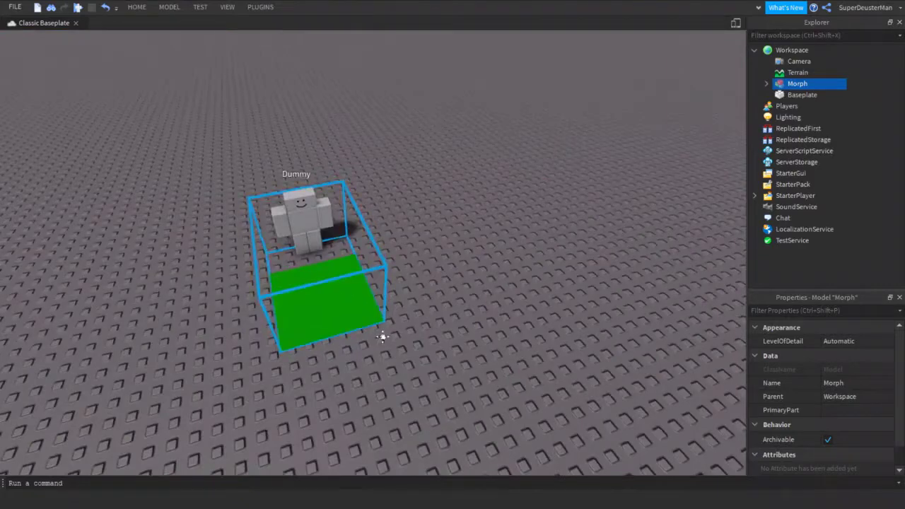
pyautogui.moveTo(348, 304); pyautogui.dragTo(439, 264)
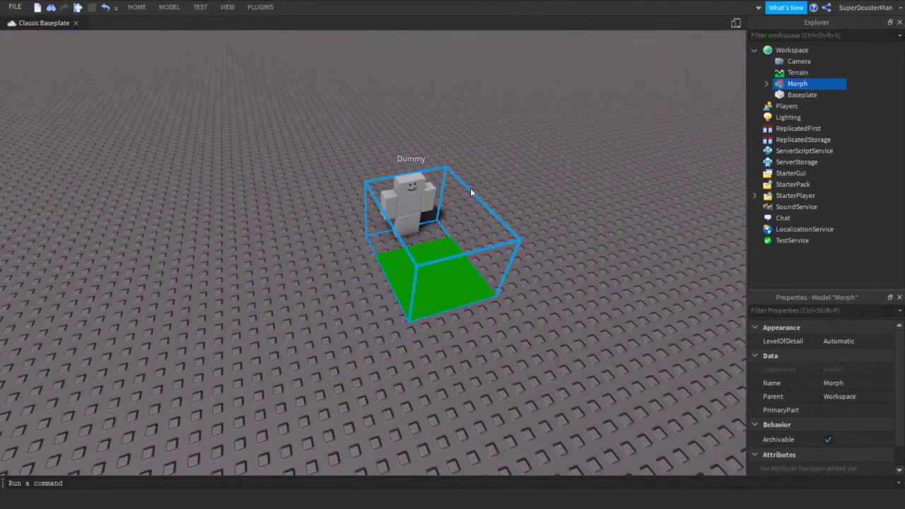
# Insert an Old R15 character with the Character Inserter plugin using the wanted player's ID, and close the plugin window
pyautogui.press('d')
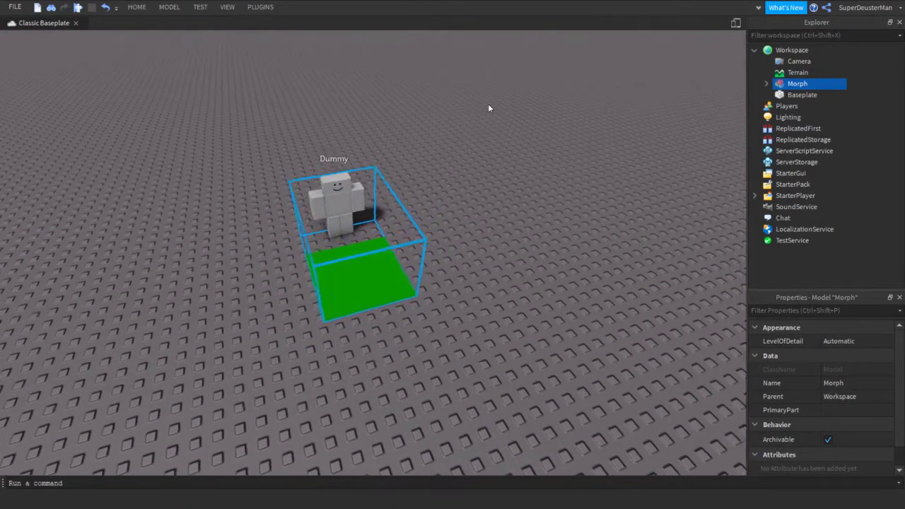
pyautogui.moveTo(488, 106); pyautogui.dragTo(488, 148, button='right')
pyautogui.press('w')
pyautogui.press('s')
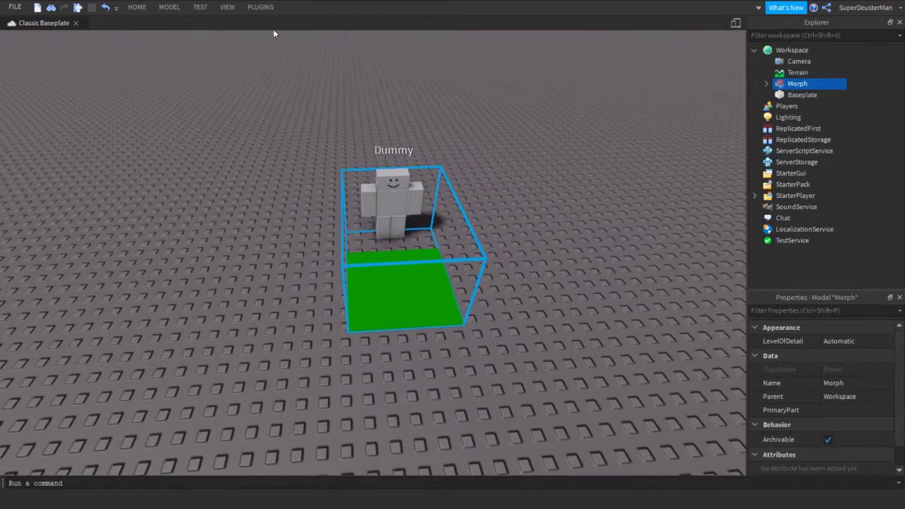
pyautogui.click(259, 7)
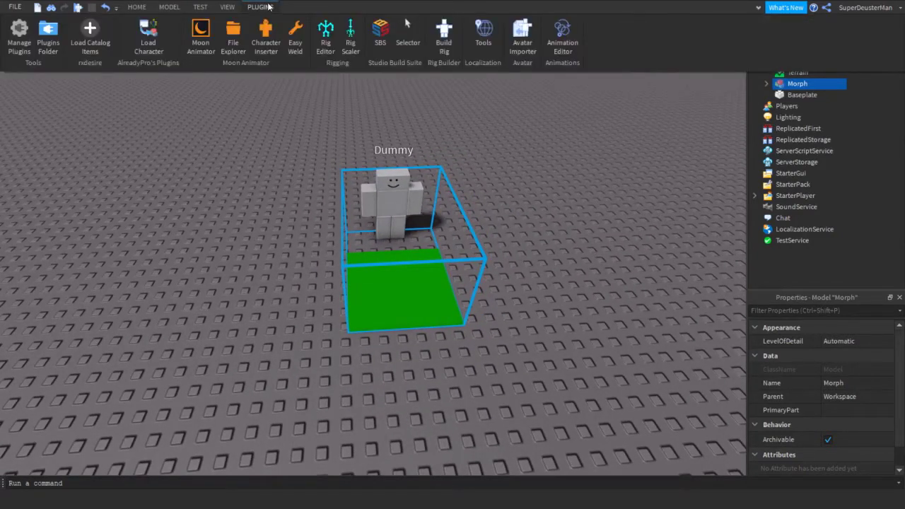
pyautogui.click(267, 39)
pyautogui.click(447, 210)
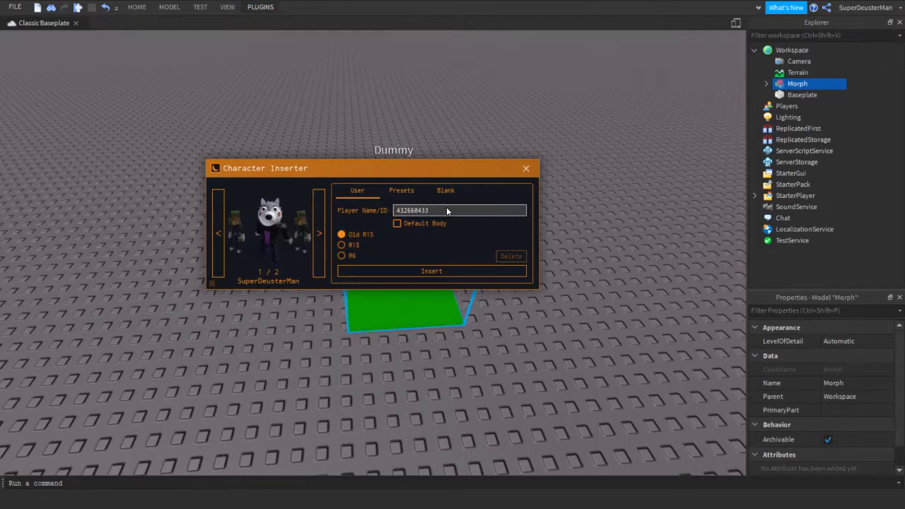
pyautogui.write('140258990')
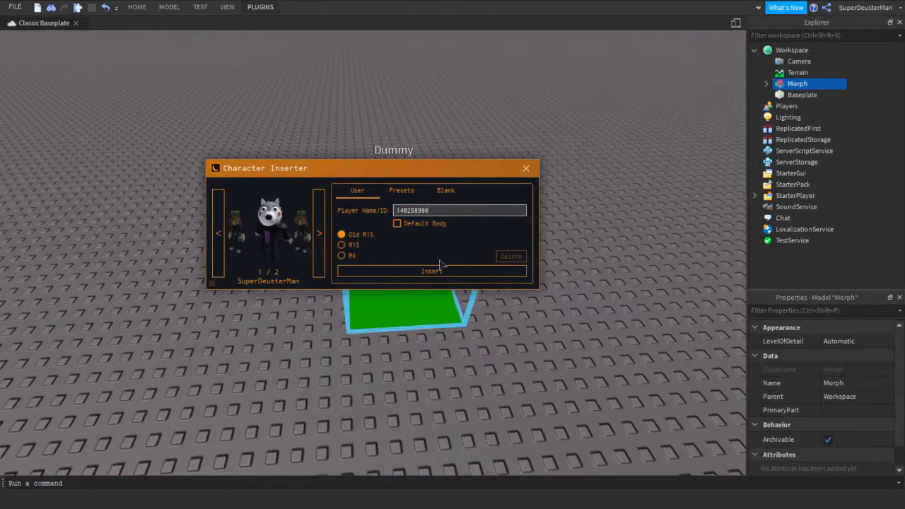
pyautogui.click(441, 271)
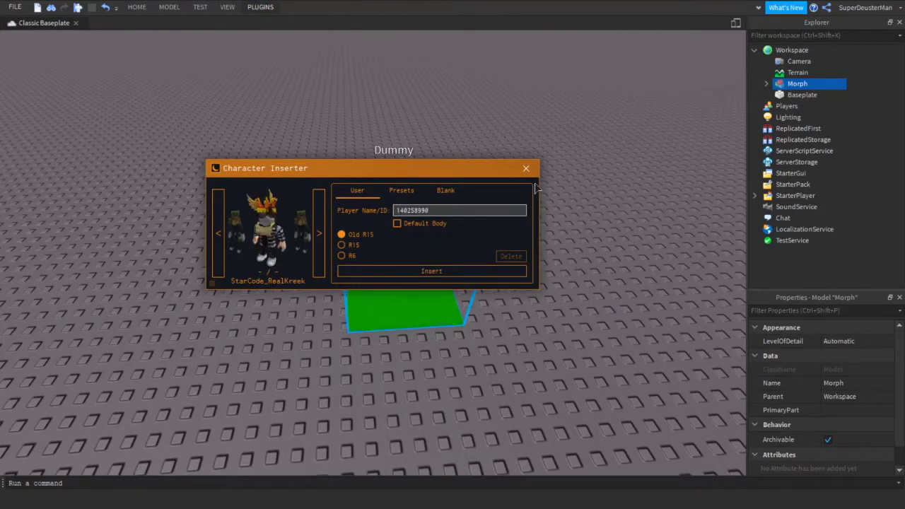
pyautogui.click(455, 273)
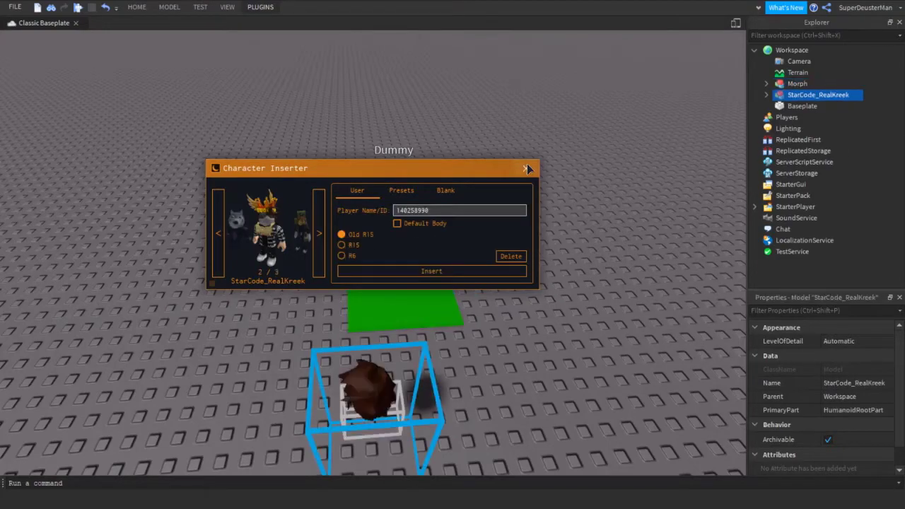
pyautogui.click(529, 168)
# Delete the Dummy from inside the Morph model, keeping only the Pad
pyautogui.moveTo(475, 374); pyautogui.dragTo(452, 345, button='right')
pyautogui.press('w')
pyautogui.press('s')
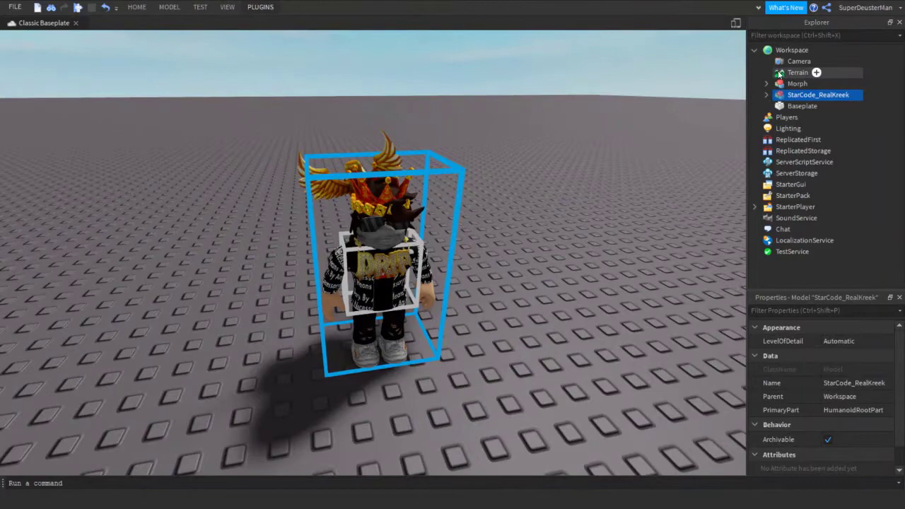
pyautogui.moveTo(520, 177); pyautogui.dragTo(518, 180, button='right')
pyautogui.scroll(-1, 518, 180)
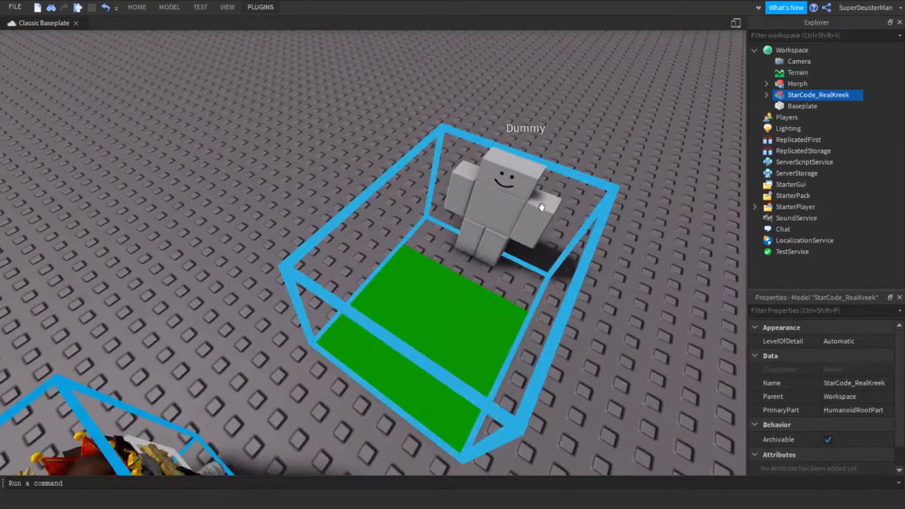
pyautogui.click(768, 83)
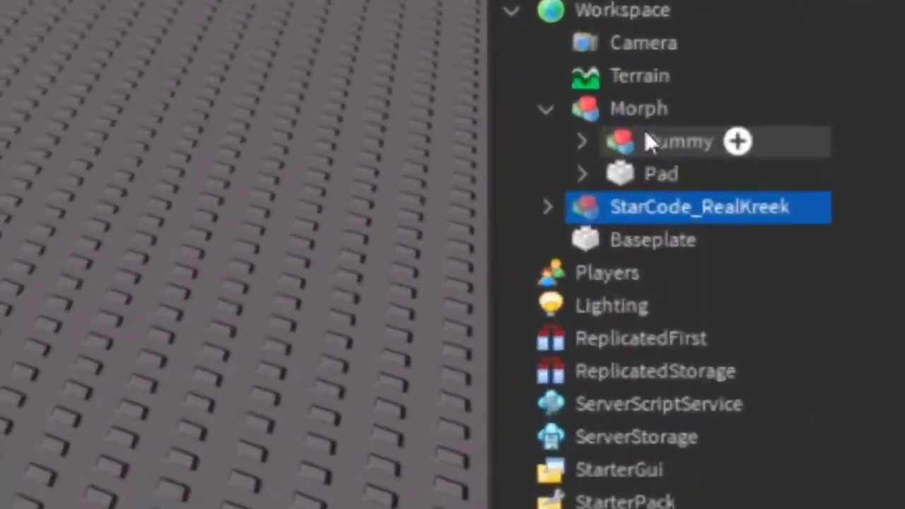
pyautogui.click(797, 83)
pyautogui.click(804, 96)
pyautogui.press('Delete')
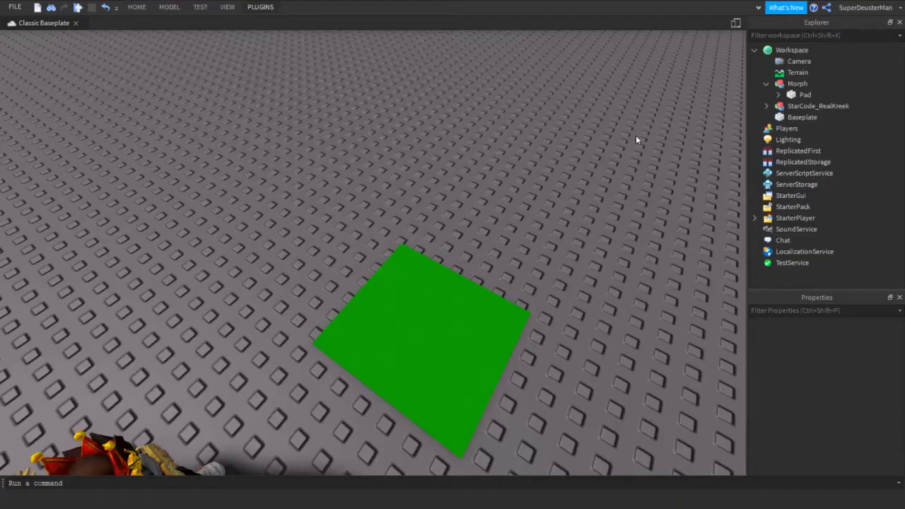
# Look through the inserted character's child parts in the Explorer and locate its HumanoidRootPart
pyautogui.scroll(4, 636, 135)
pyautogui.moveTo(636, 135); pyautogui.dragTo(420, 145, button='right')
pyautogui.scroll(-3, 625, 132)
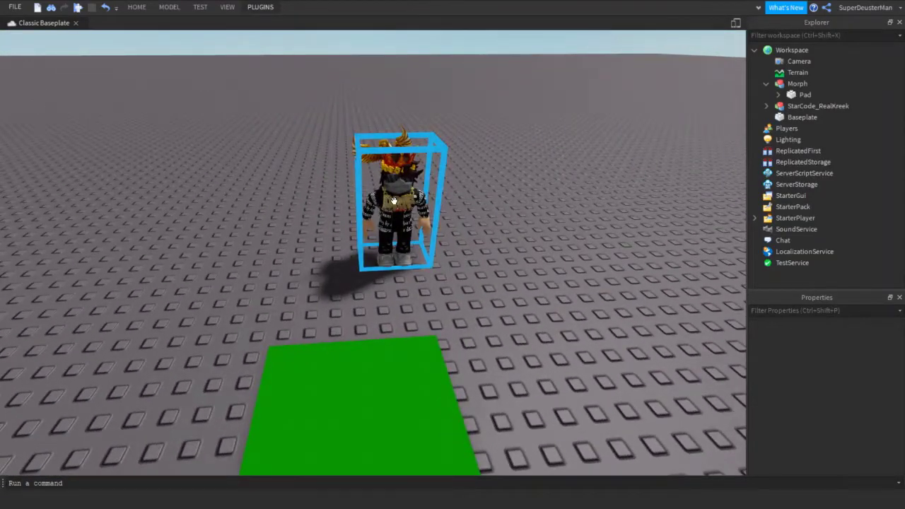
pyautogui.click(394, 201)
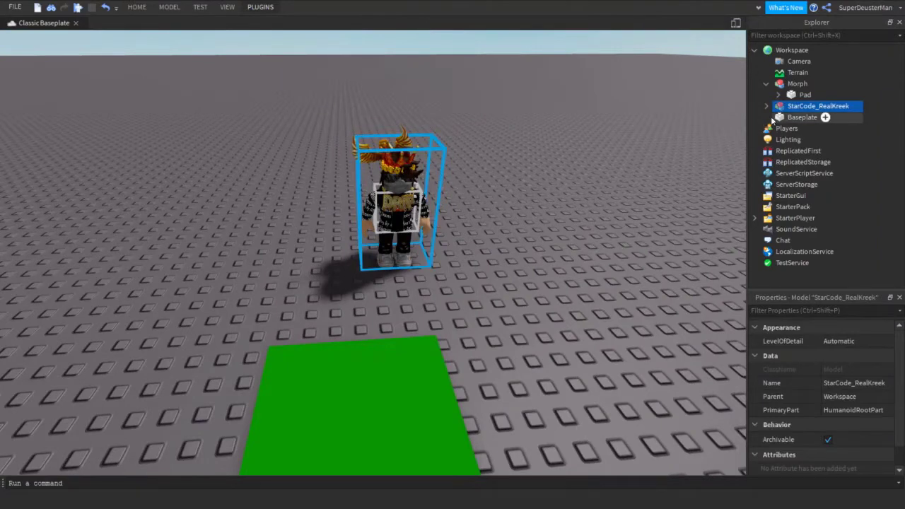
pyautogui.click(767, 105)
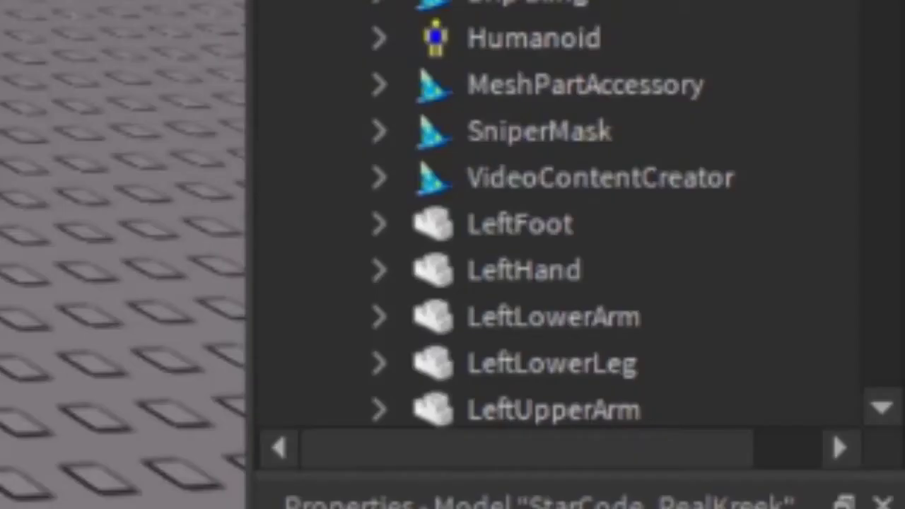
pyautogui.scroll(-3, 559, 213)
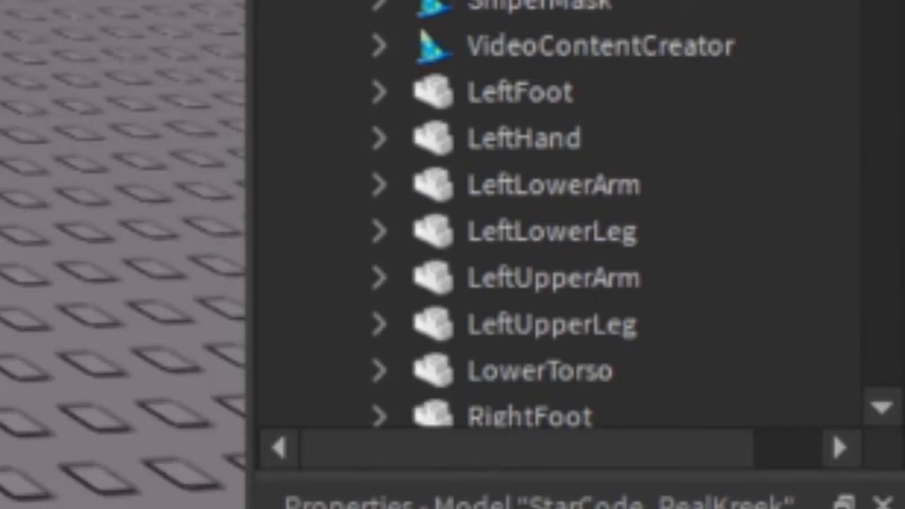
pyautogui.scroll(-6, 558, 212)
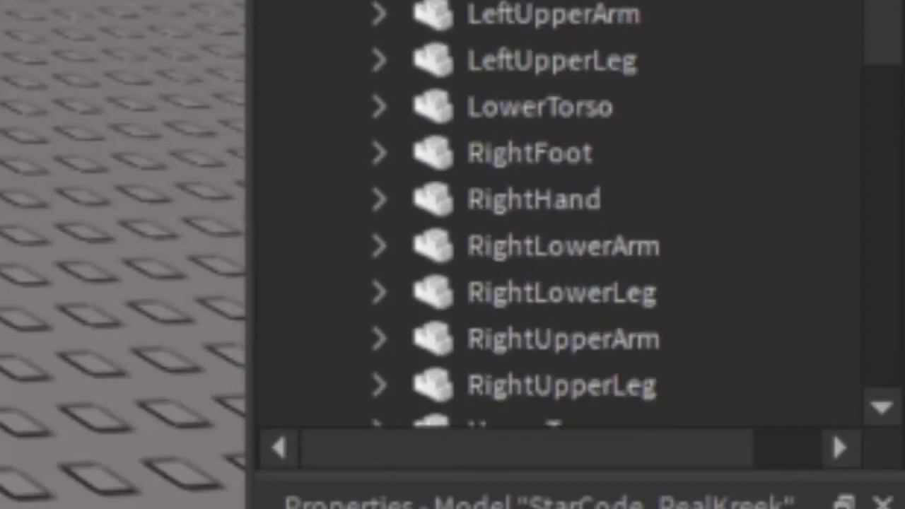
pyautogui.scroll(-6, 559, 212)
pyautogui.click(600, 272)
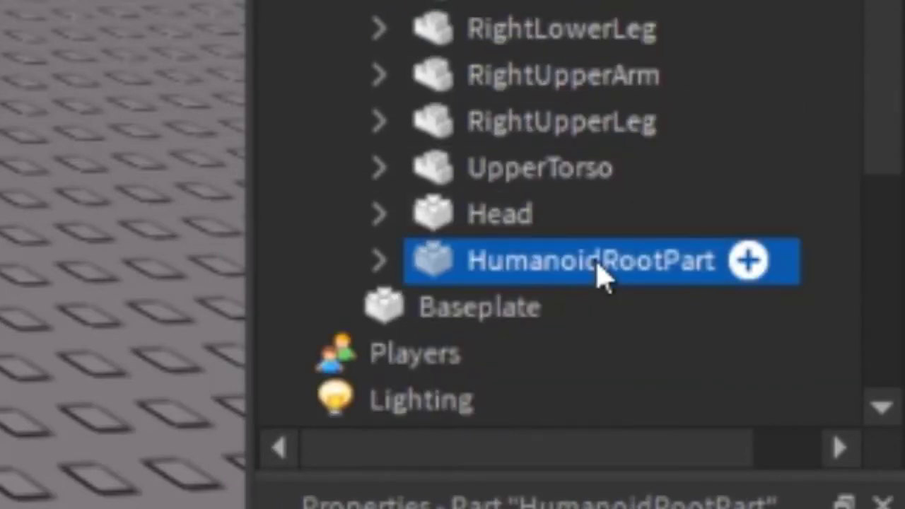
pyautogui.hscroll(2, 600, 273)
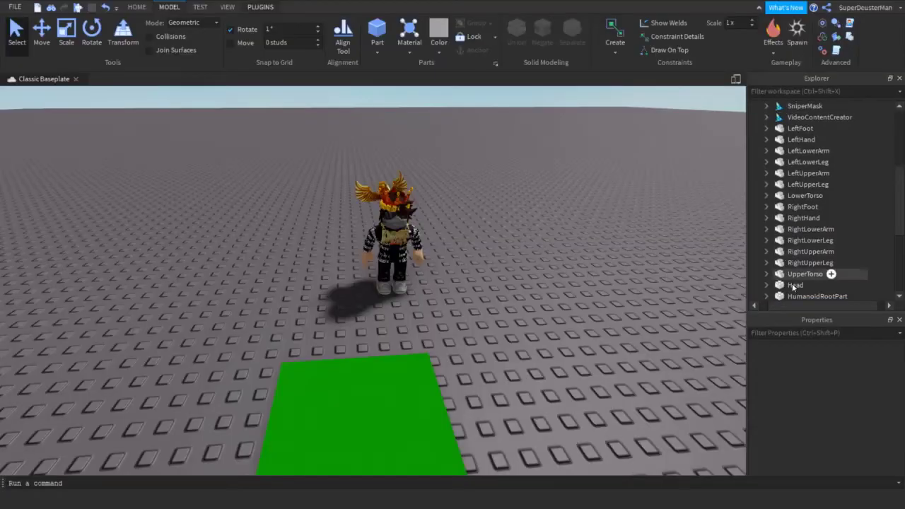
pyautogui.click(798, 295)
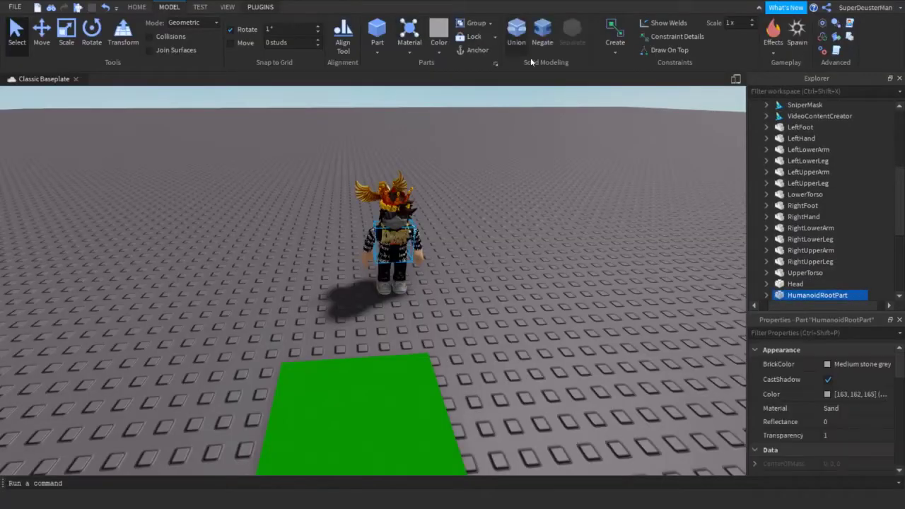
pyautogui.click(594, 246)
pyautogui.scroll(3, 594, 275)
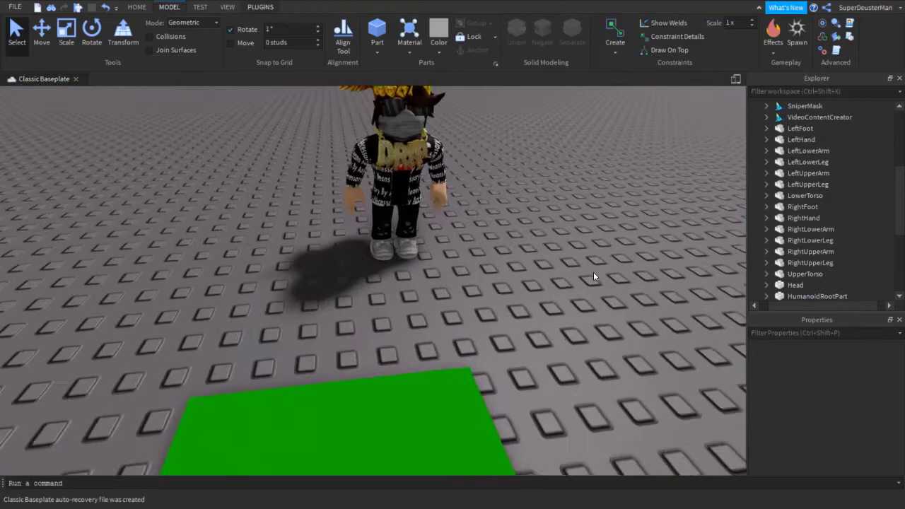
# Move the inserted character across the baseplate until it stands just behind the green pad
pyautogui.scroll(-3, 594, 276)
pyautogui.click(387, 194)
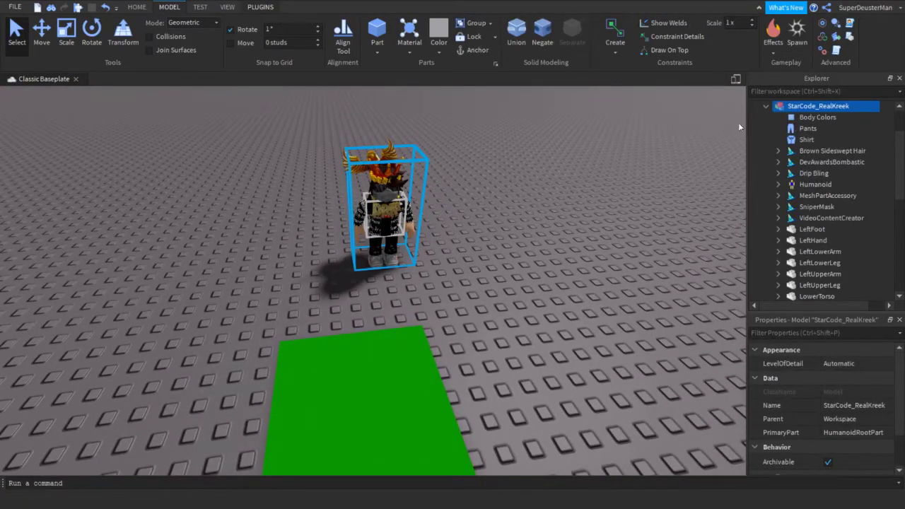
pyautogui.moveTo(503, 197); pyautogui.dragTo(500, 197, button='right')
pyautogui.scroll(5, 503, 198)
pyautogui.scroll(-6, 503, 197)
pyautogui.click(136, 9)
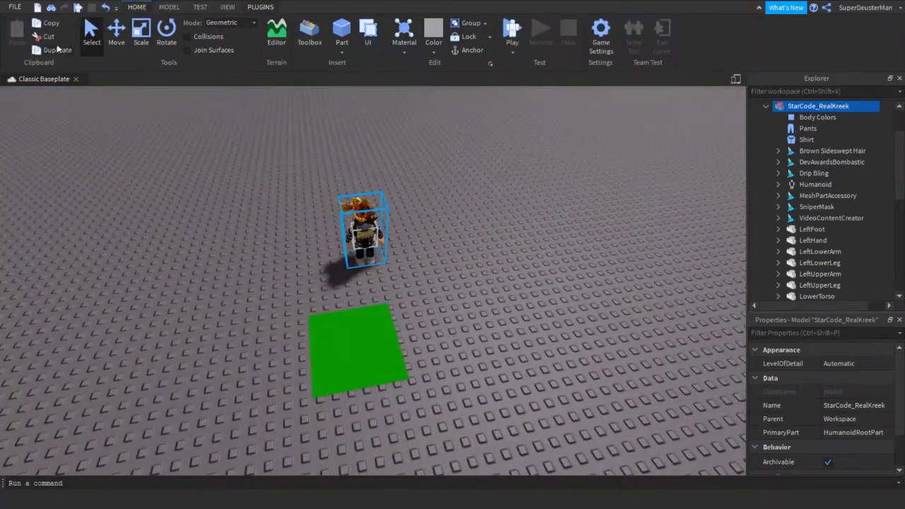
pyautogui.click(170, 8)
pyautogui.click(44, 32)
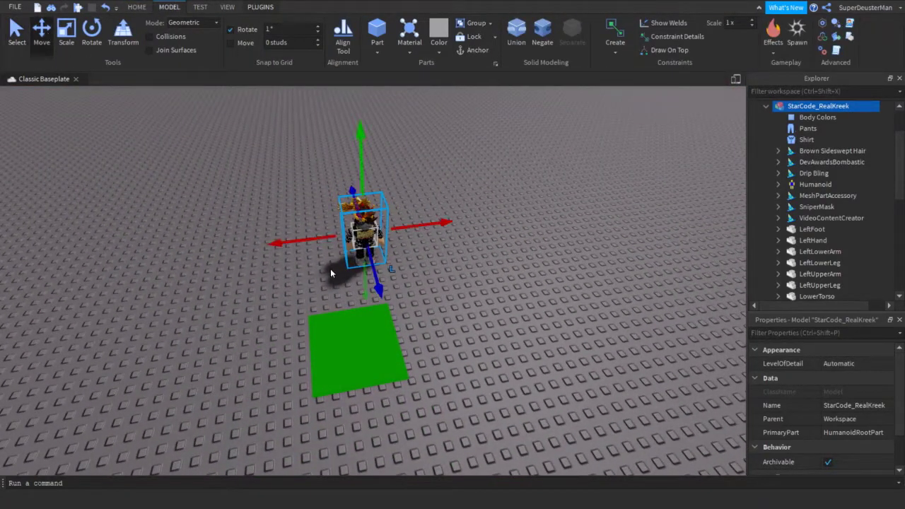
pyautogui.moveTo(375, 279); pyautogui.dragTo(391, 314)
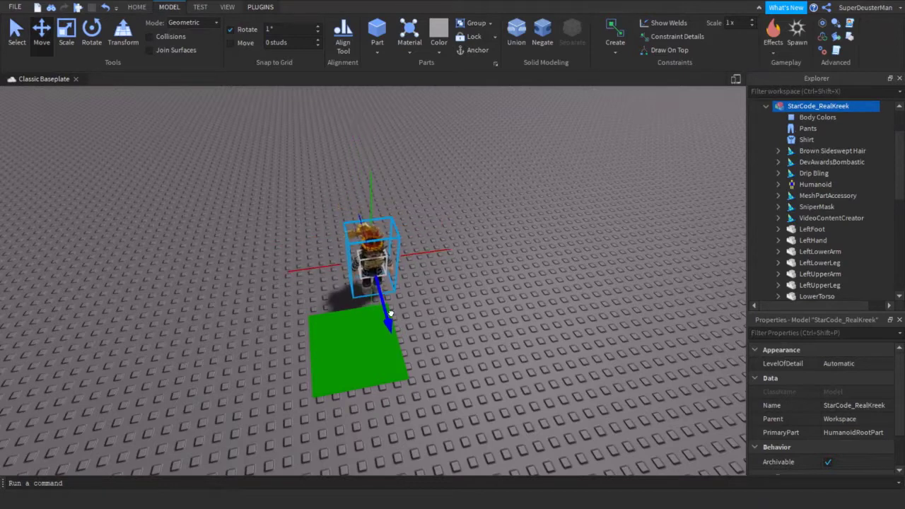
pyautogui.moveTo(331, 266); pyautogui.dragTo(296, 293)
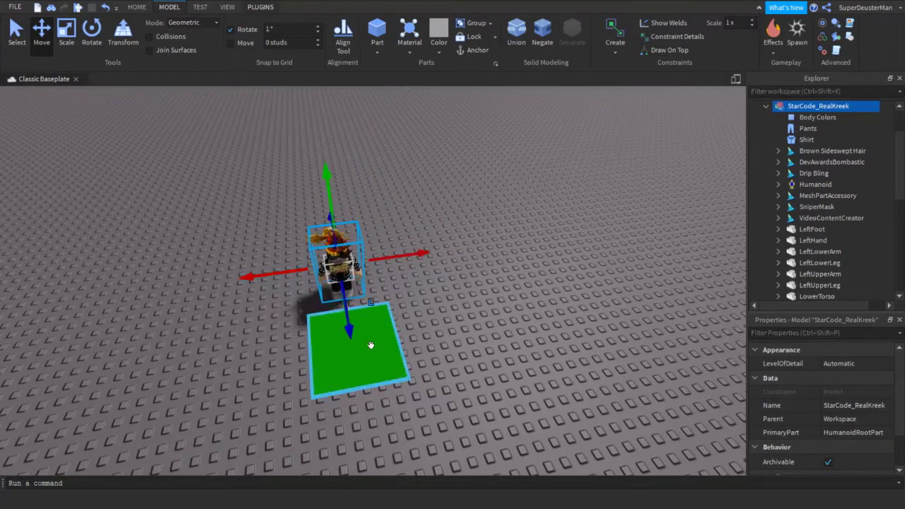
# Scale the Morph model's green pad down in length and width to a smaller square
pyautogui.click(379, 364)
pyautogui.click(71, 46)
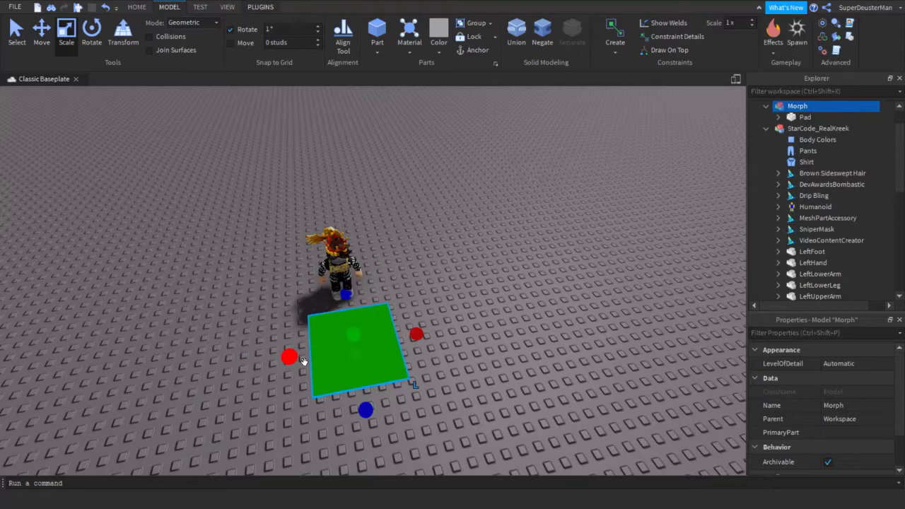
pyautogui.moveTo(366, 411); pyautogui.dragTo(359, 371)
pyautogui.moveTo(413, 320); pyautogui.dragTo(387, 325)
pyautogui.moveTo(290, 341); pyautogui.dragTo(301, 339)
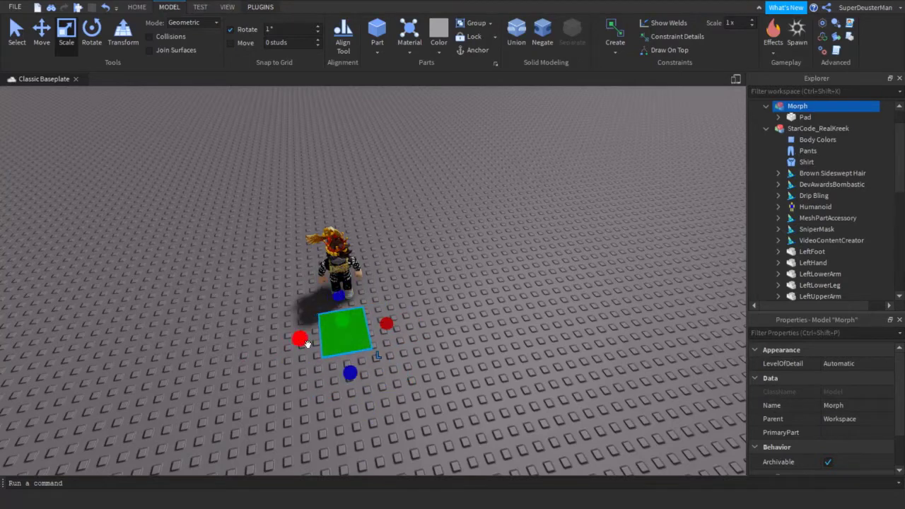
# Move the inserted character closer to the rear edge of the green pad and line it up with the pad
pyautogui.moveTo(384, 324); pyautogui.dragTo(392, 318, button='right')
pyautogui.scroll(4, 392, 318)
pyautogui.click(427, 240)
pyautogui.click(426, 241)
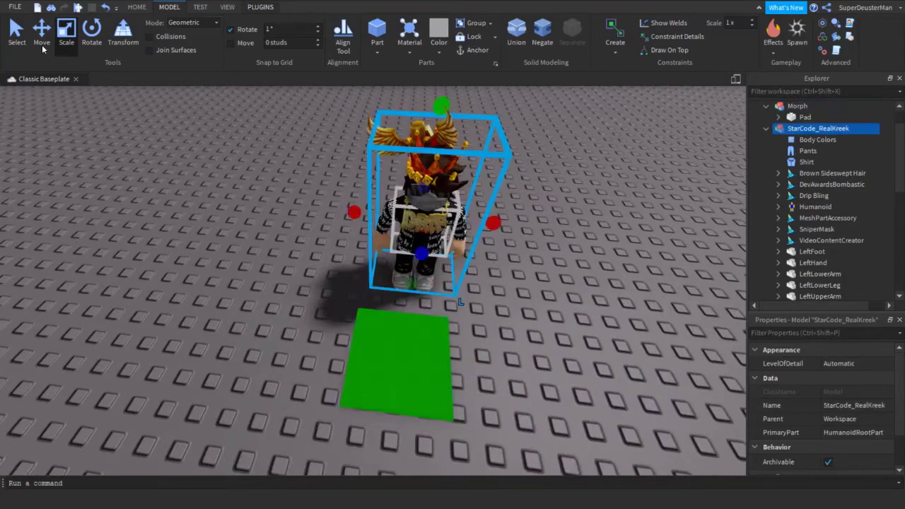
pyautogui.hotkey('ctrl', '2')
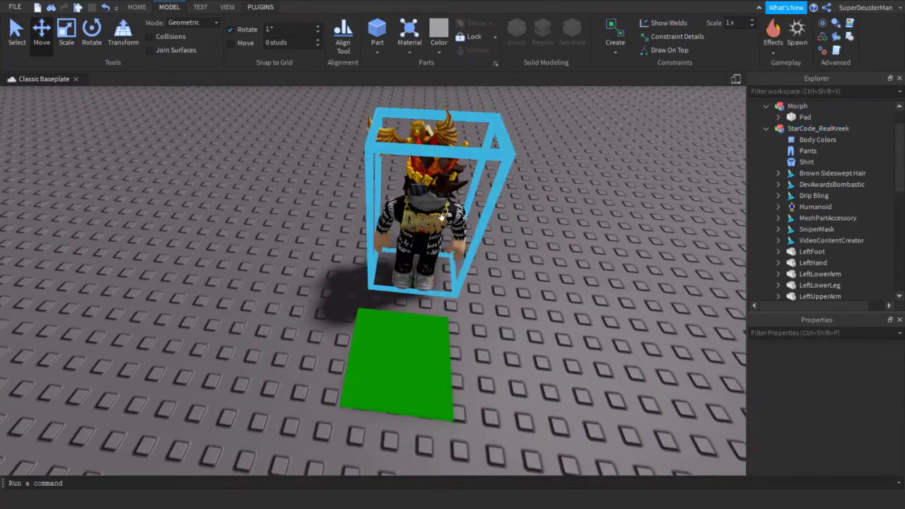
pyautogui.click(413, 263)
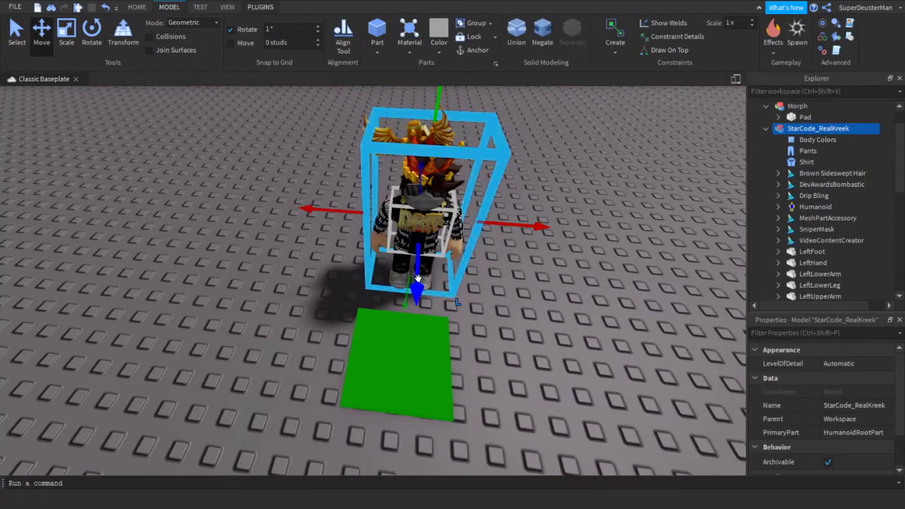
pyautogui.moveTo(417, 278); pyautogui.dragTo(418, 292)
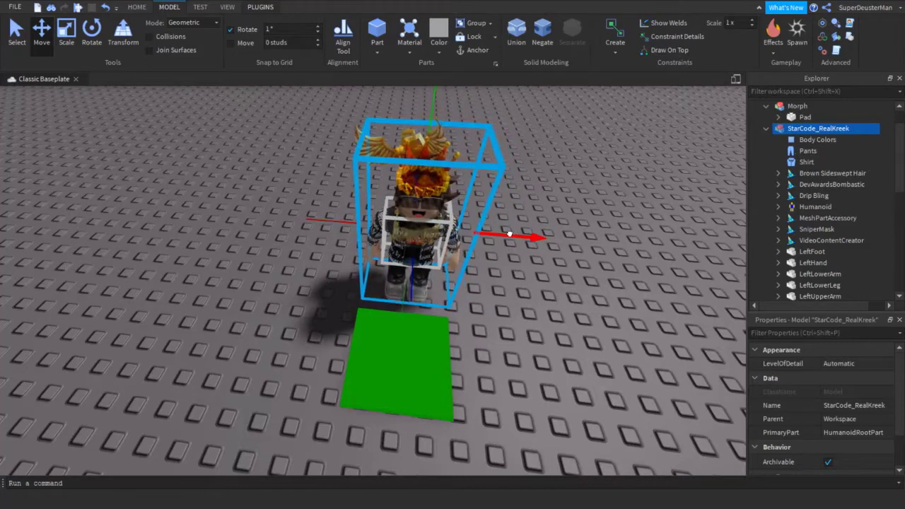
# Collapse the inserted character's child list and nest the character inside the Morph model beside the Pad
pyautogui.click(766, 128)
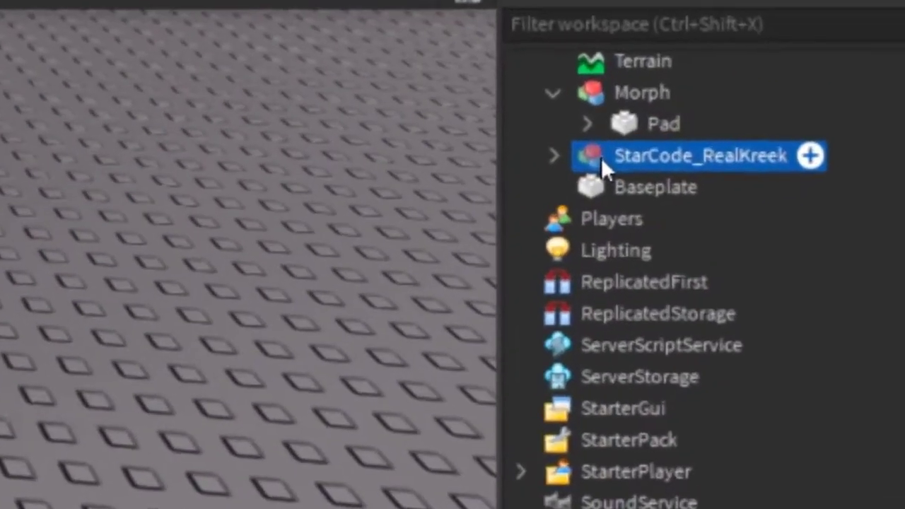
pyautogui.moveTo(771, 141)
pyautogui.mouseDown()
pyautogui.moveTo(789, 147)
pyautogui.moveTo(648, 171)
pyautogui.moveTo(787, 145)
pyautogui.mouseUp()
pyautogui.moveTo(642, 171); pyautogui.dragTo(636, 138)
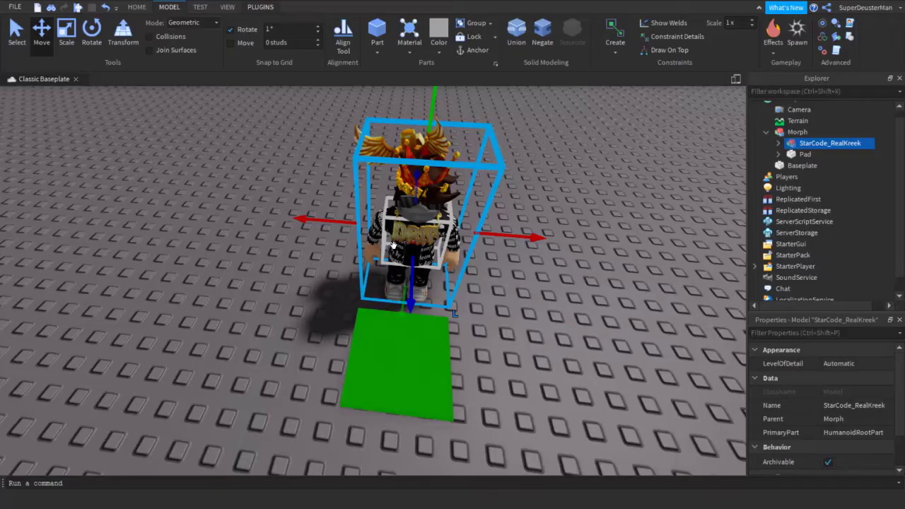
# Move the whole Morph model, with character and pad, a short distance over the baseplate
pyautogui.click(446, 322)
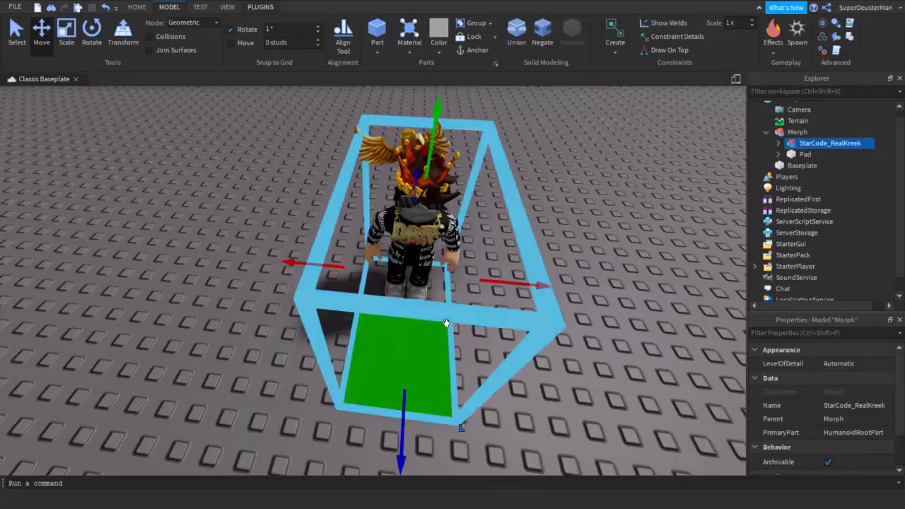
pyautogui.moveTo(343, 339); pyautogui.dragTo(362, 296, button='right')
pyautogui.scroll(-3, 362, 294)
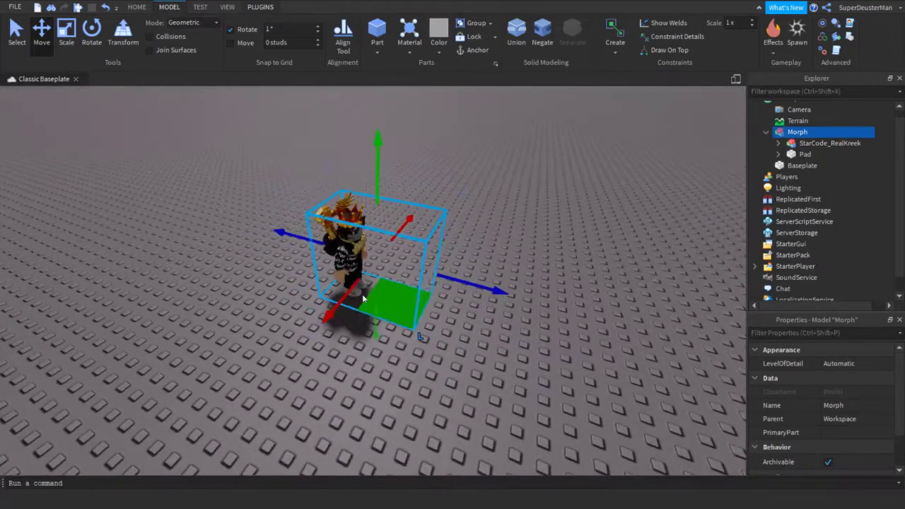
pyautogui.moveTo(344, 300); pyautogui.dragTo(345, 248)
pyautogui.click(663, 272)
pyautogui.scroll(1, 792, 162)
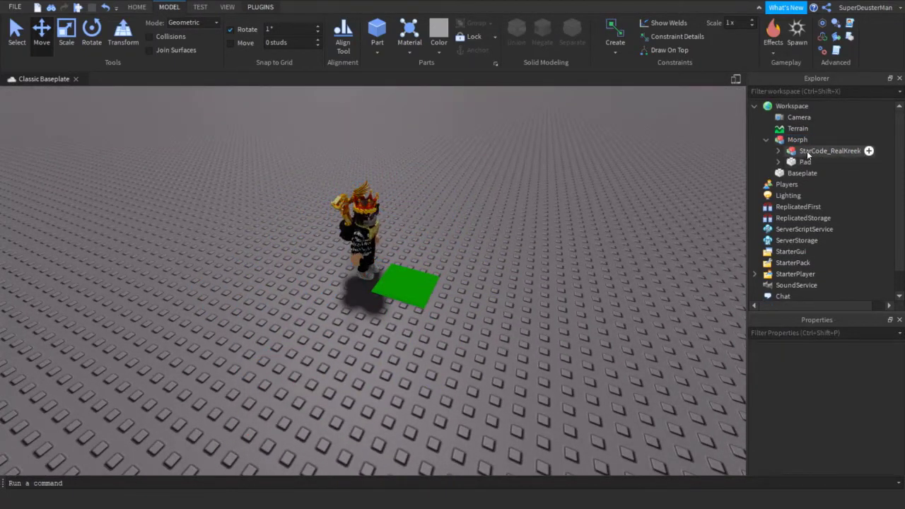
# Select the character and the Pad together inside Morph and shift both slightly along the baseplate
pyautogui.click(813, 150)
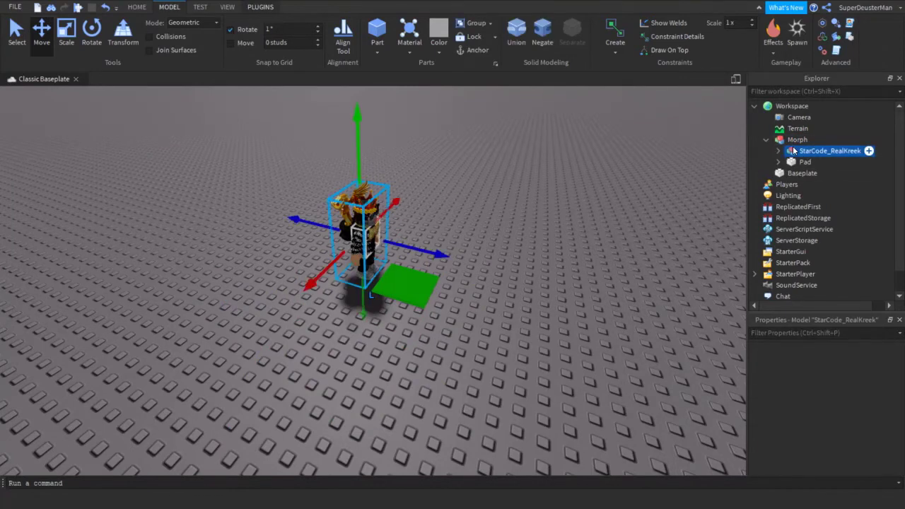
pyautogui.keyDown('ctrl'); pyautogui.click(804, 162); pyautogui.keyUp('ctrl')
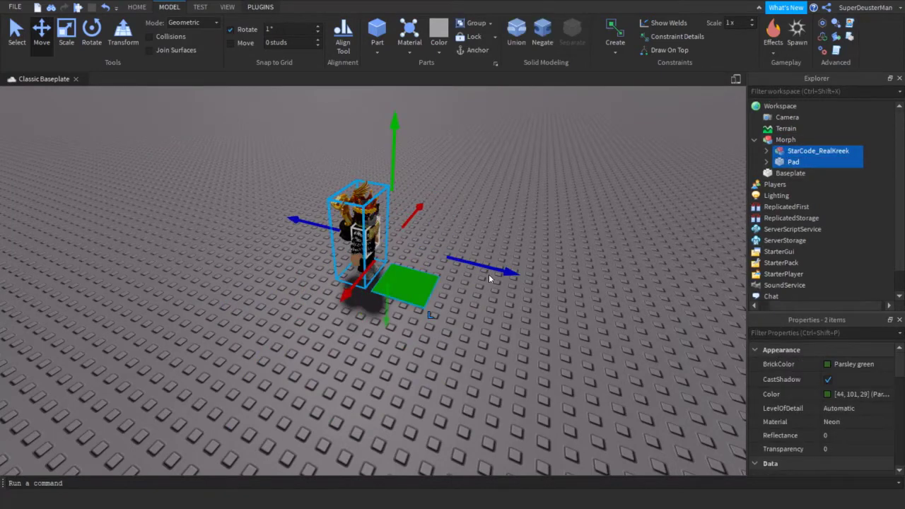
pyautogui.moveTo(489, 274); pyautogui.dragTo(587, 282, button='middle')
pyautogui.moveTo(587, 282); pyautogui.dragTo(466, 257)
pyautogui.click(674, 214)
# Move the Morph model much farther across the baseplate and inspect its character and pad up close
pyautogui.click(815, 141)
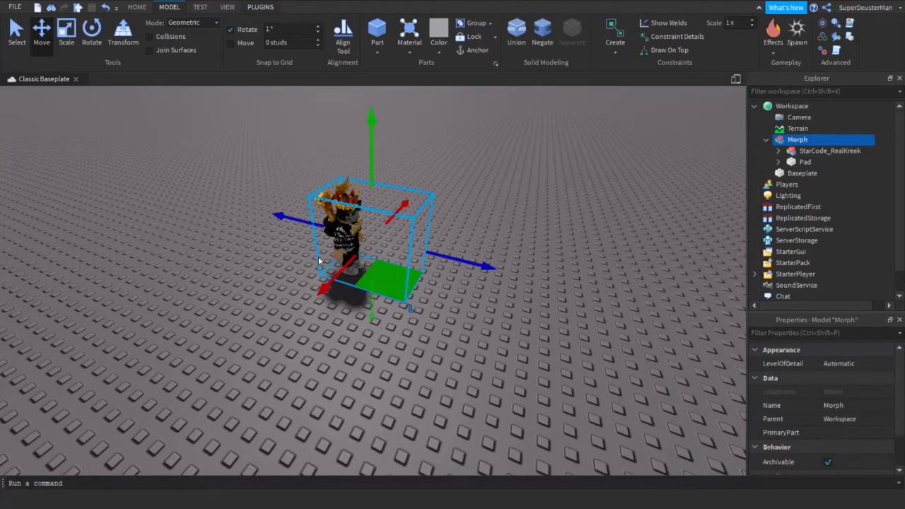
pyautogui.moveTo(365, 261); pyautogui.dragTo(481, 172)
pyautogui.click(473, 202)
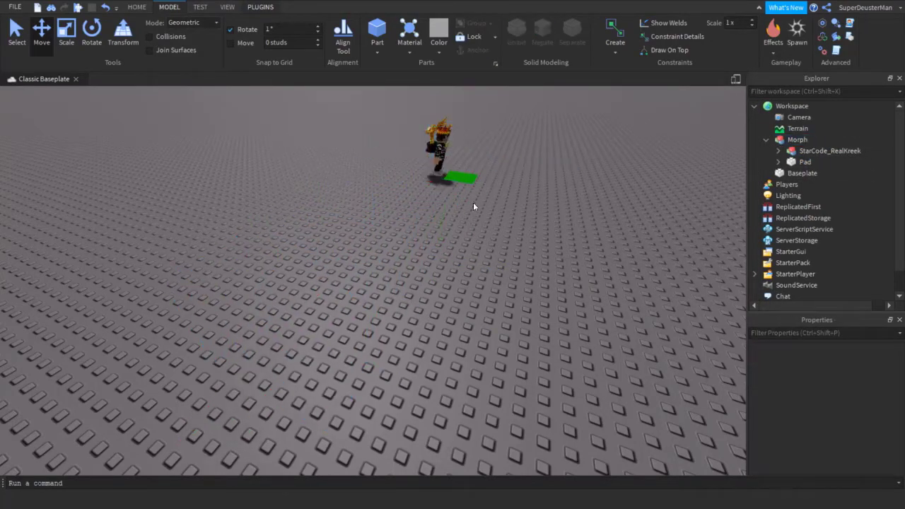
pyautogui.scroll(10, 464, 272)
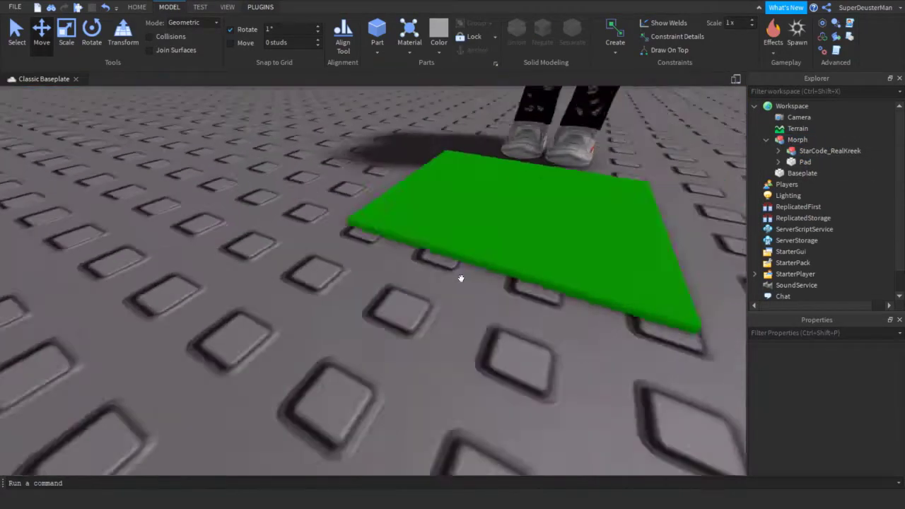
pyautogui.scroll(-10, 464, 277)
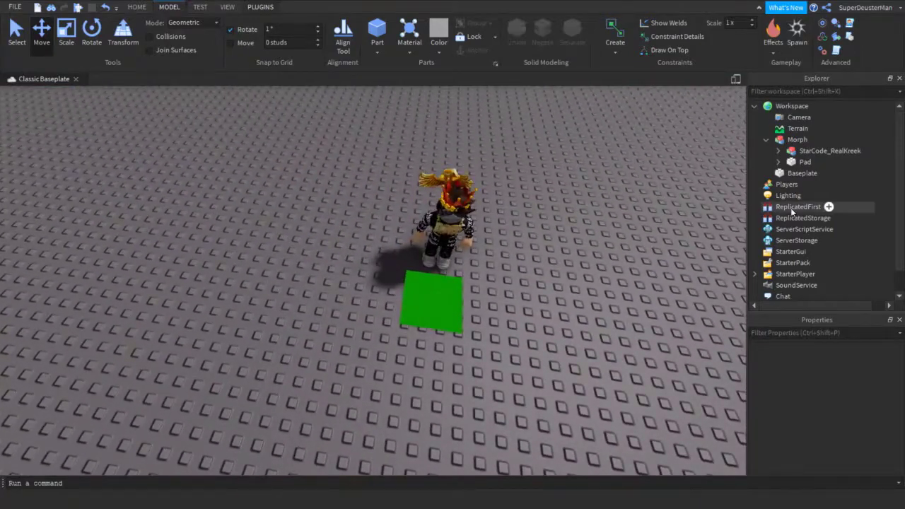
# Open the Script inside the Pad and select the Dummy value of characterName on line 2
pyautogui.click(777, 163)
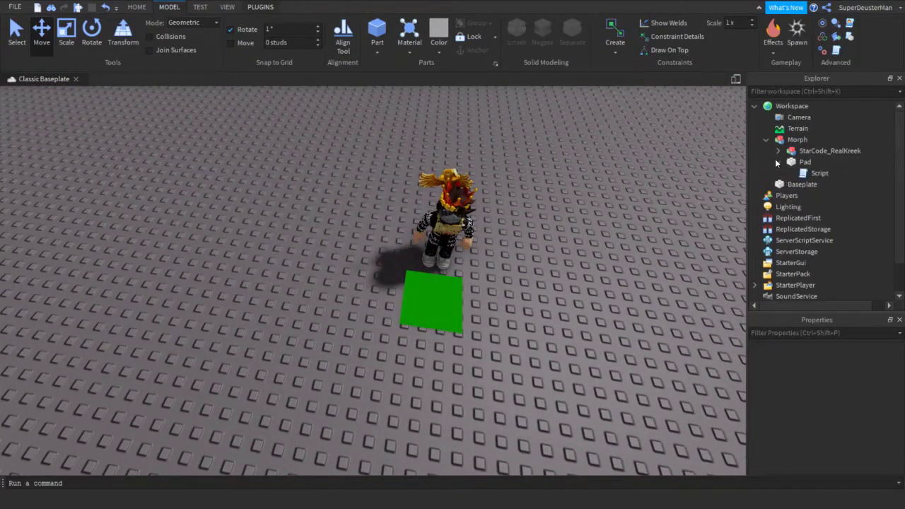
pyautogui.doubleClick(804, 174)
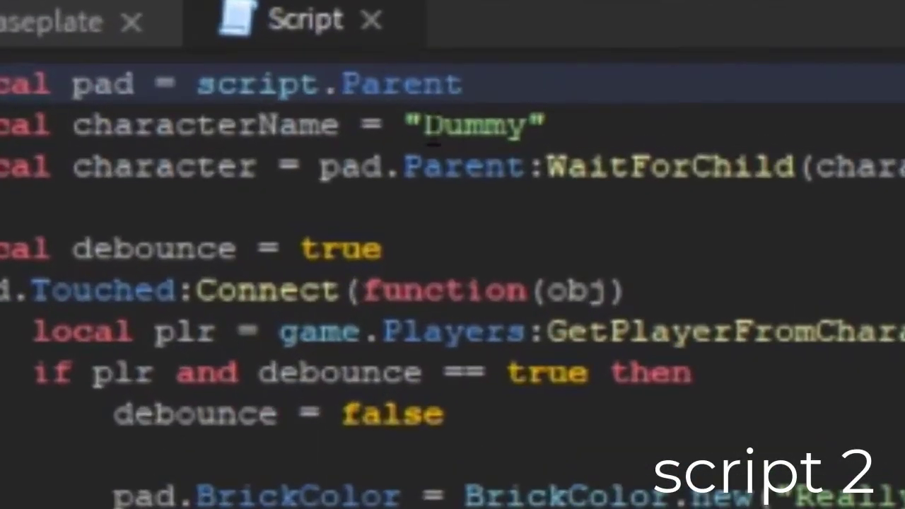
pyautogui.moveTo(143, 104); pyautogui.dragTo(162, 101)
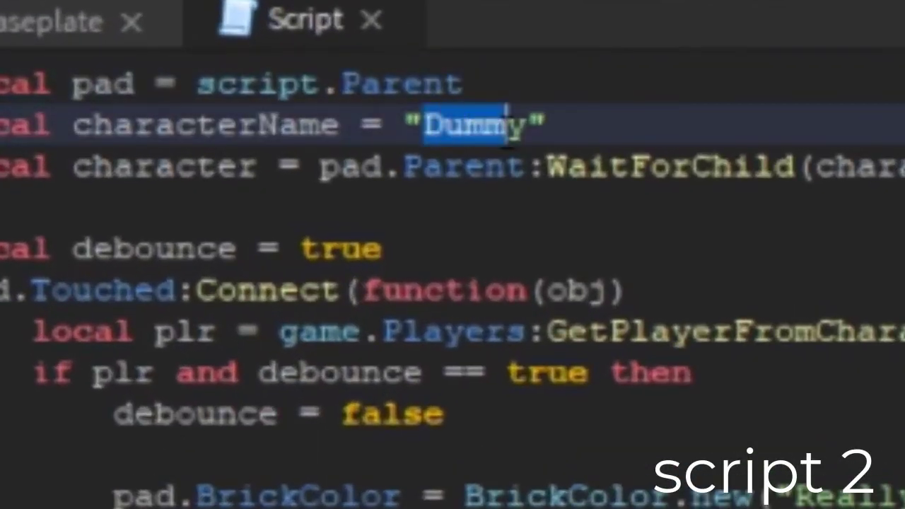
pyautogui.moveTo(507, 113); pyautogui.dragTo(465, 126)
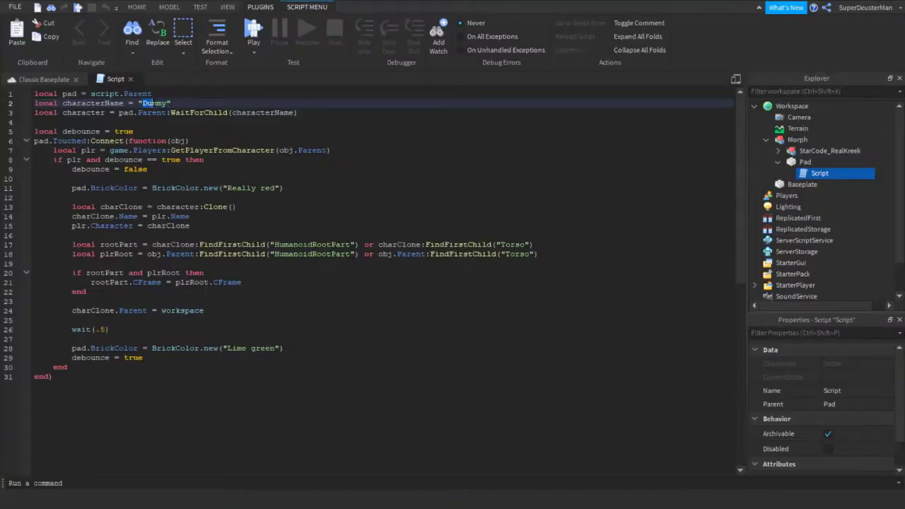
pyautogui.moveTo(150, 103); pyautogui.dragTo(165, 104)
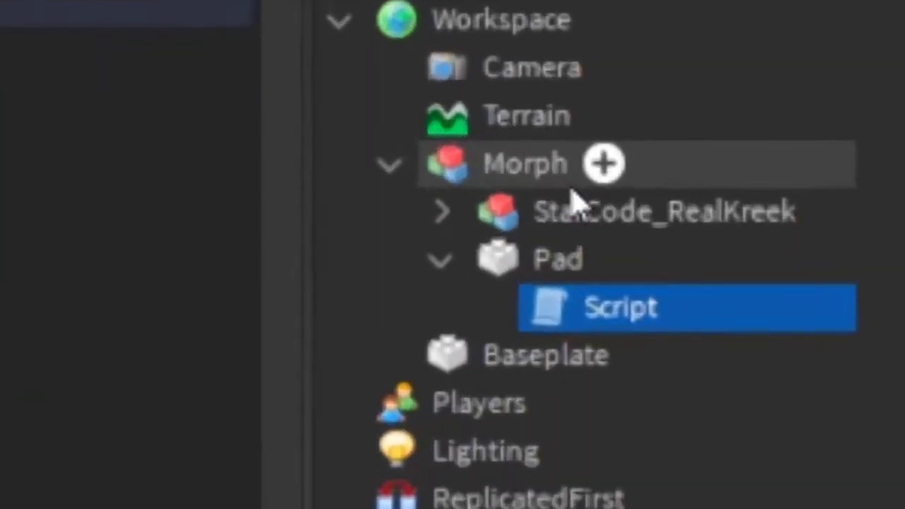
# Rename the inserted character model inside Morph to MorphMain
pyautogui.click(815, 151)
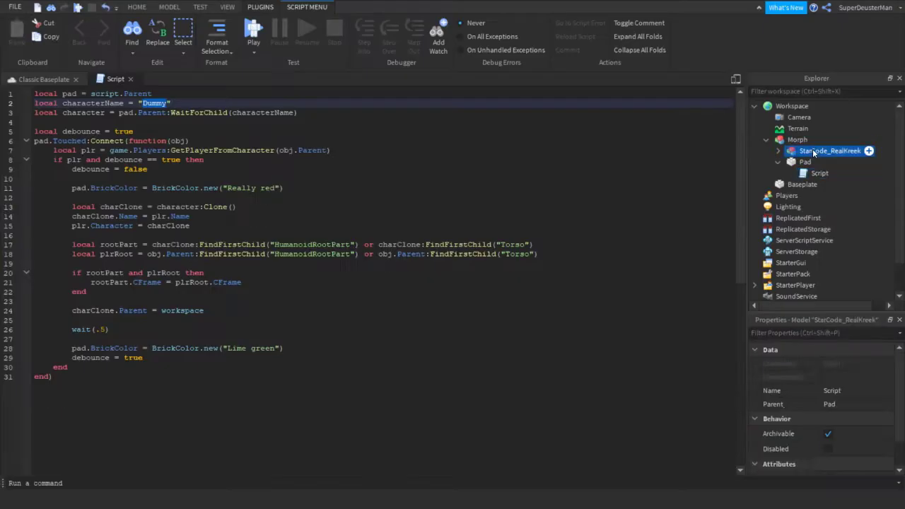
pyautogui.click(816, 151)
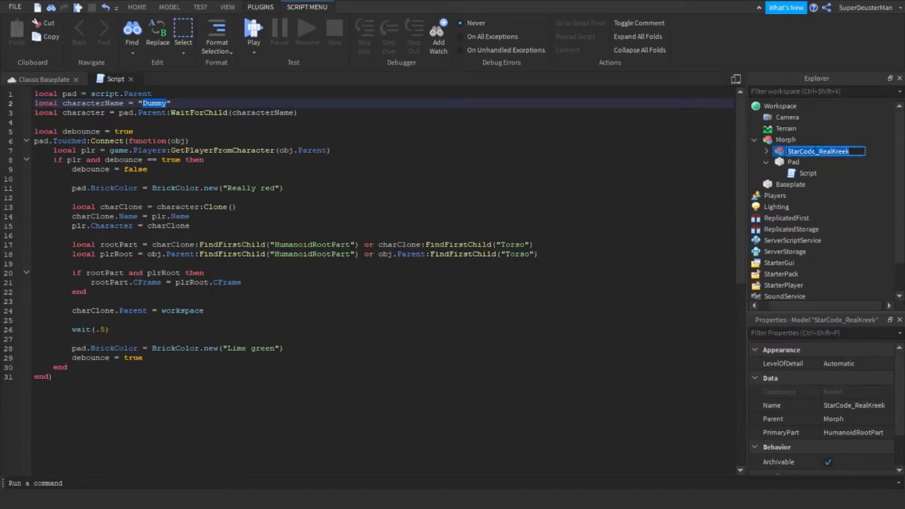
pyautogui.write('N')
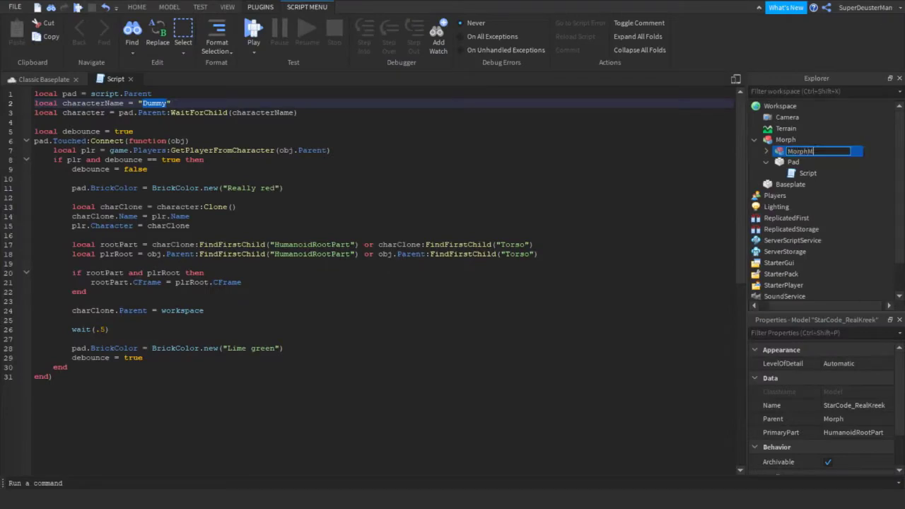
pyautogui.press('Return')
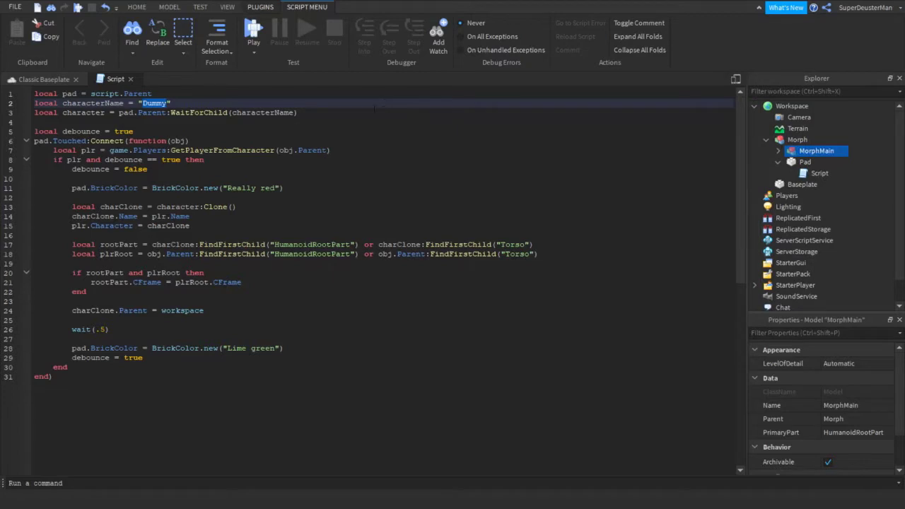
# Set characterName in the Pad's script to "MorphMain" in place of Dummy, and close the script
pyautogui.hotkey('ctrl', 'c')
pyautogui.press('Left')
pyautogui.hotkey('shift', 'Right')
pyautogui.hotkey('shift', 'Right')
pyautogui.hotkey('shift', 'Right')
pyautogui.hotkey('shift', 'Right')
pyautogui.hotkey('shift', 'Right')
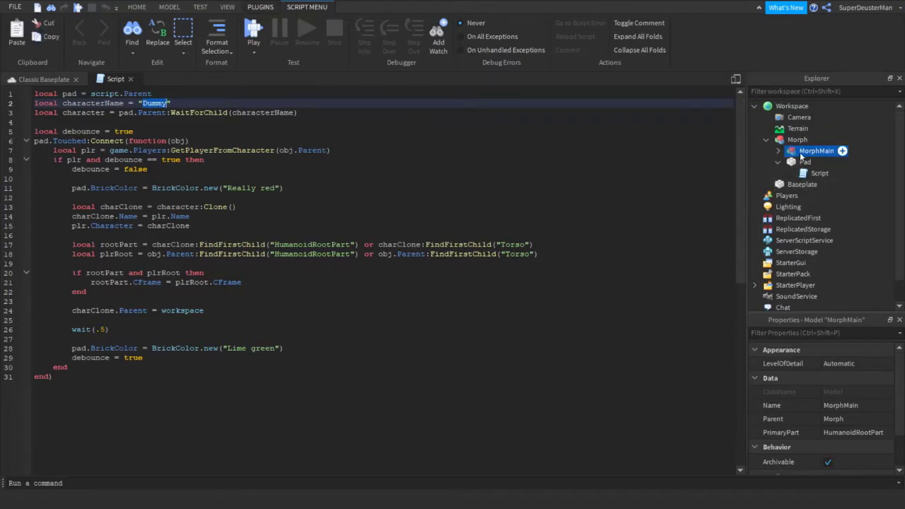
pyautogui.write('MorphMain')
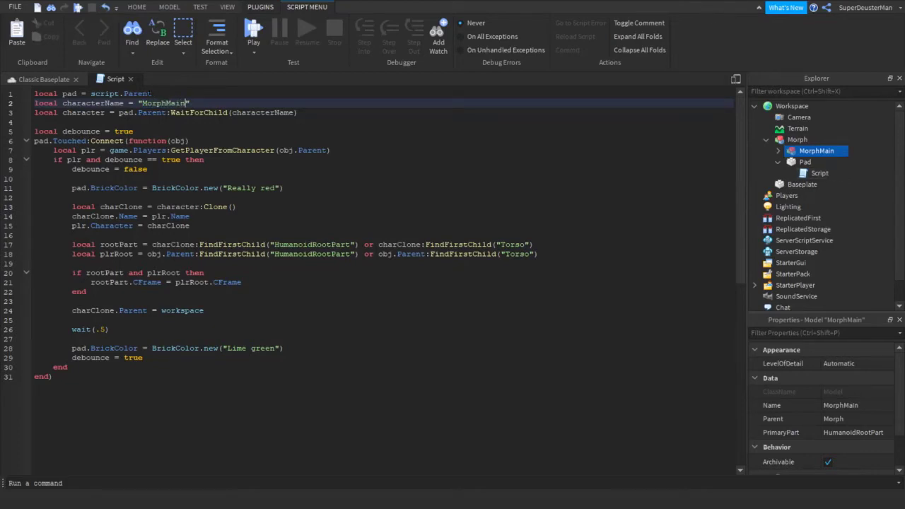
pyautogui.click(131, 79)
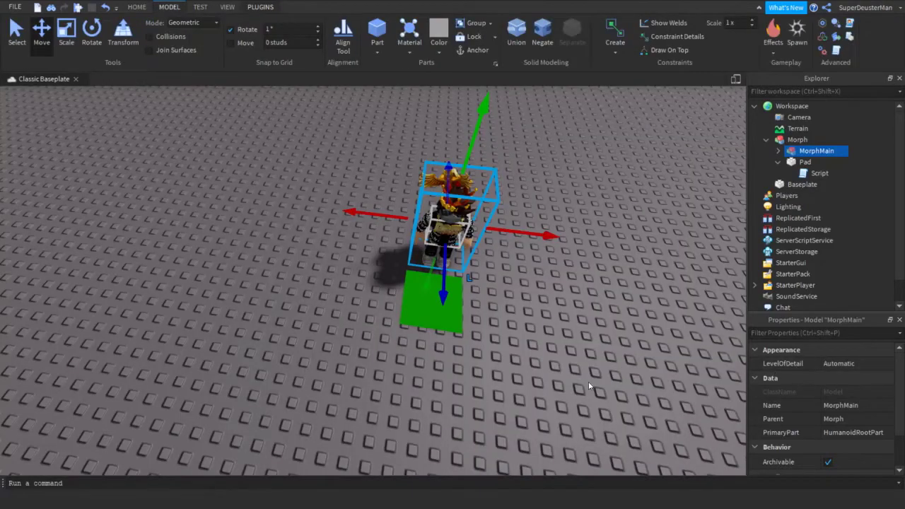
pyautogui.scroll(3, 487, 359)
pyautogui.scroll(-8, 645, 364)
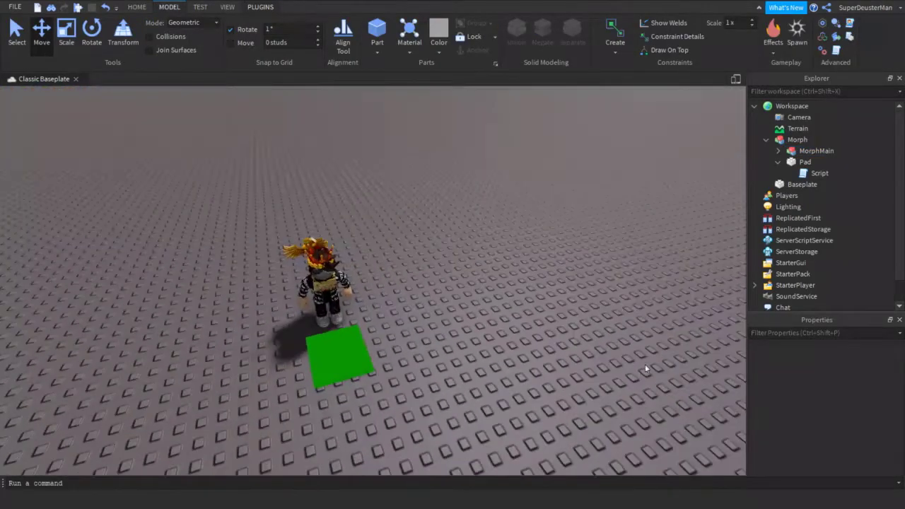
# Reposition the Morph model, with its character and green pad together, on the baseplate and deselect it
pyautogui.click(327, 344)
pyautogui.scroll(8, 329, 343)
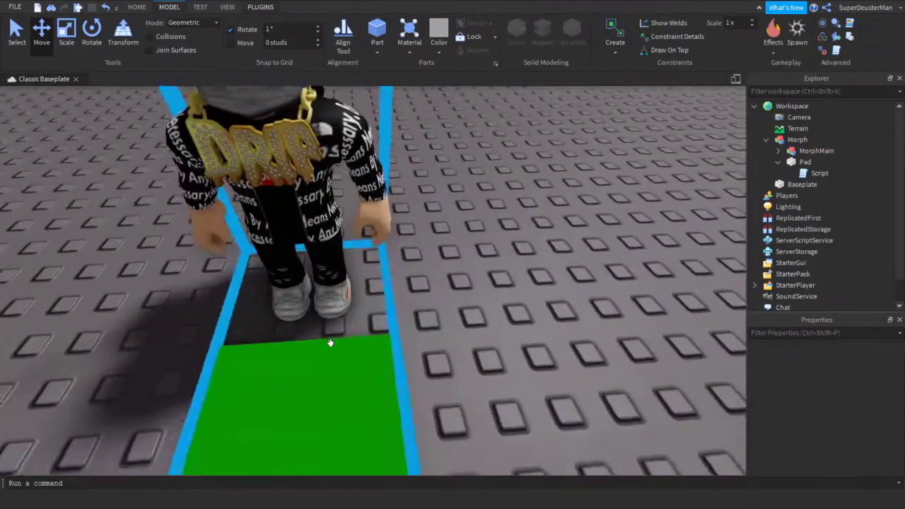
pyautogui.scroll(-6, 330, 343)
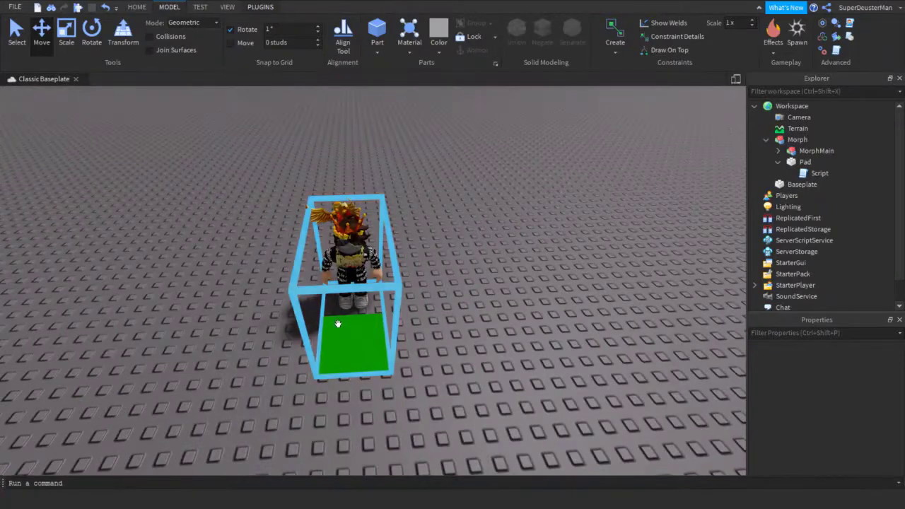
pyautogui.moveTo(338, 323); pyautogui.dragTo(430, 284)
pyautogui.click(430, 283)
pyautogui.click(601, 223)
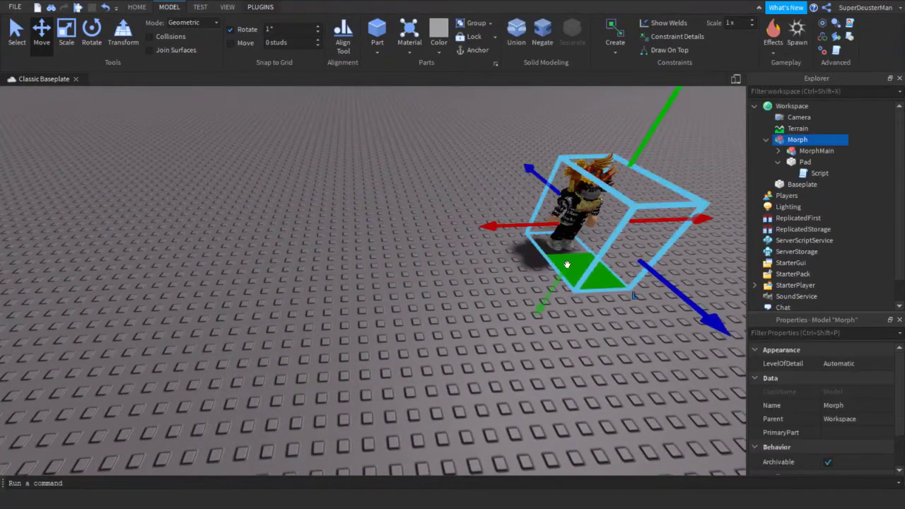
pyautogui.click(627, 266)
pyautogui.moveTo(595, 271); pyautogui.dragTo(397, 319)
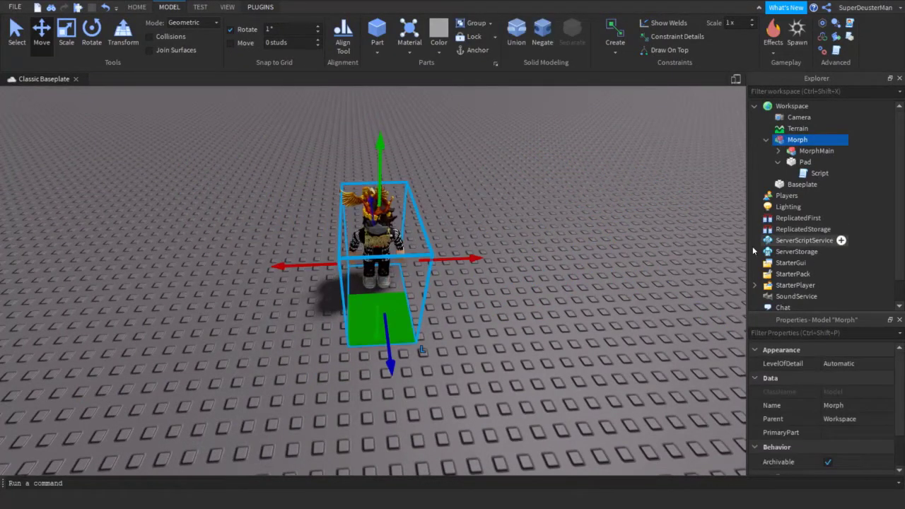
pyautogui.click(592, 292)
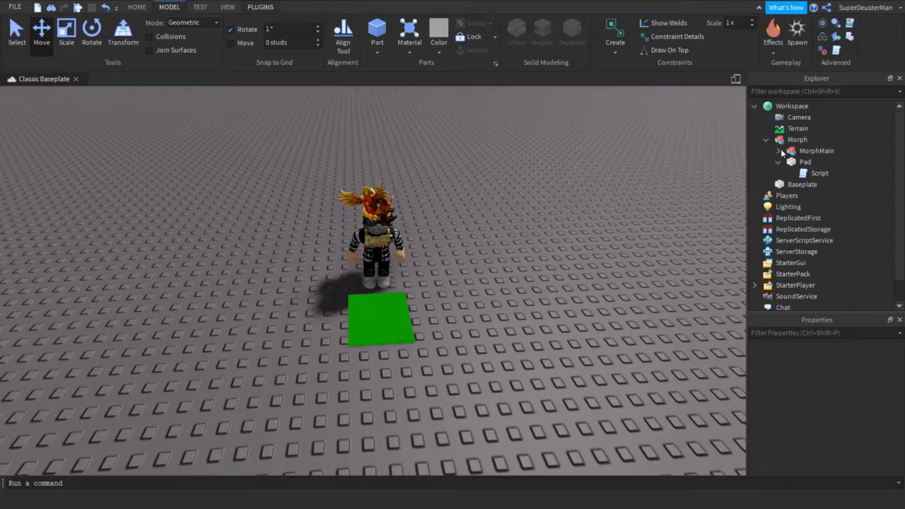
# Look through the contents of MorphMain and set its Humanoid's JumpPower to 10
pyautogui.click(778, 151)
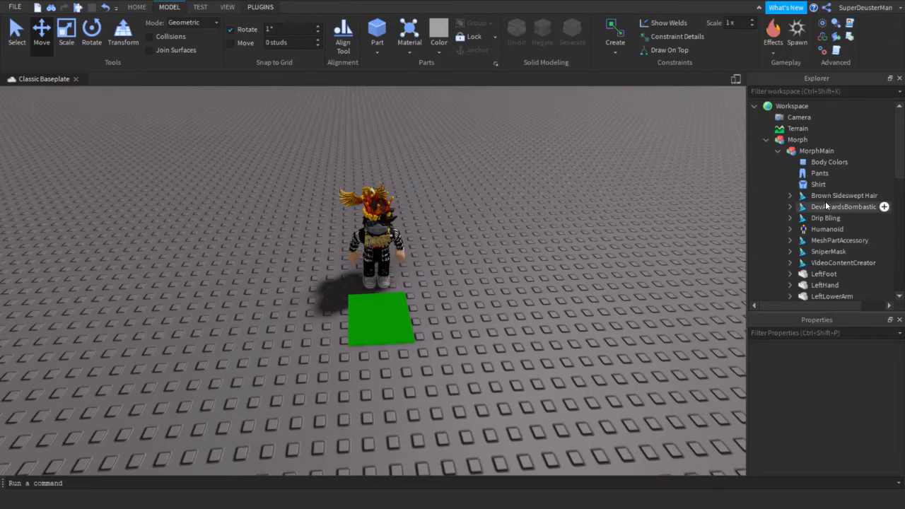
pyautogui.scroll(-1, 824, 206)
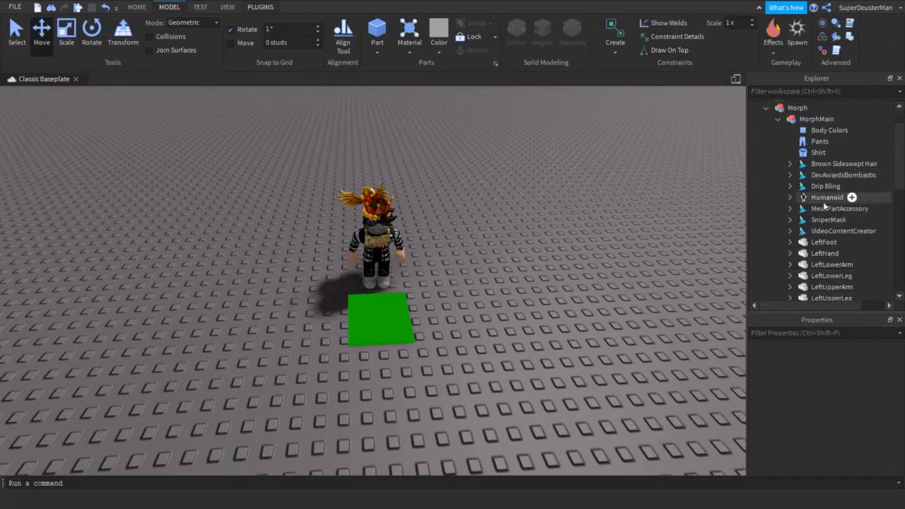
pyautogui.scroll(-6, 825, 202)
pyautogui.scroll(2, 824, 205)
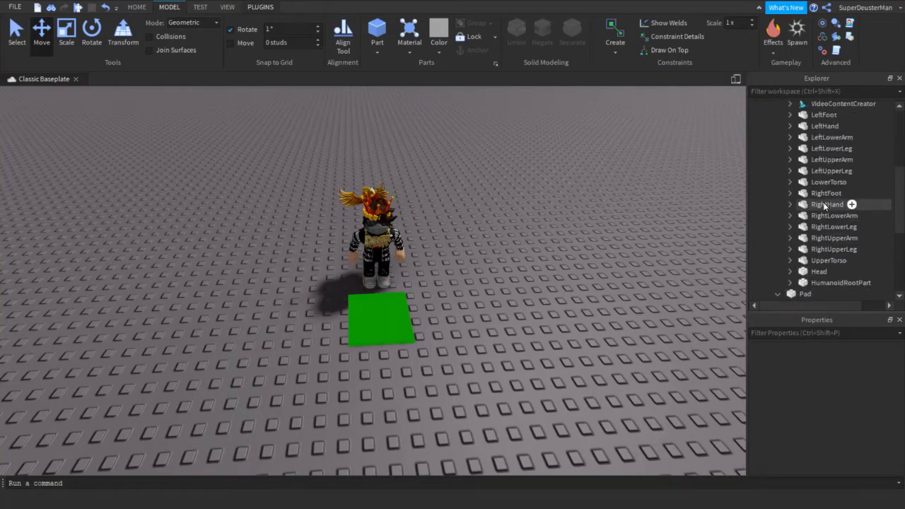
pyautogui.scroll(5, 824, 206)
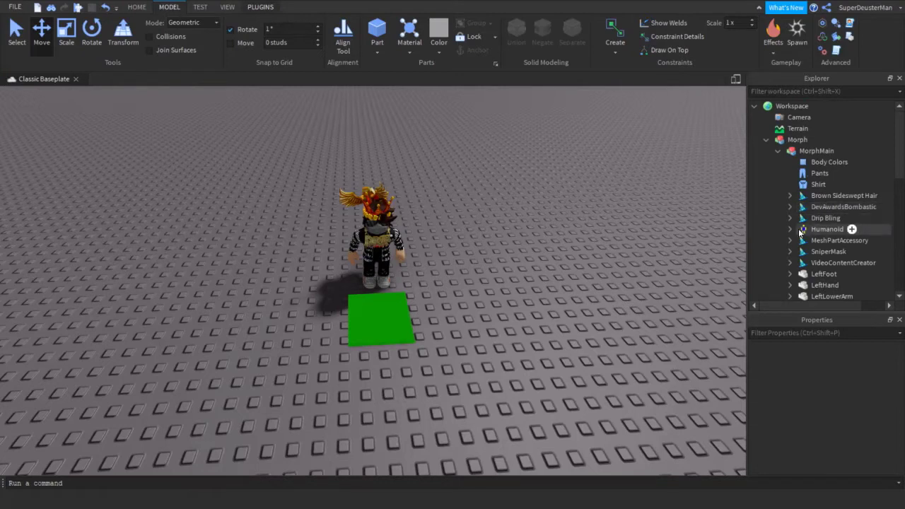
pyautogui.click(835, 232)
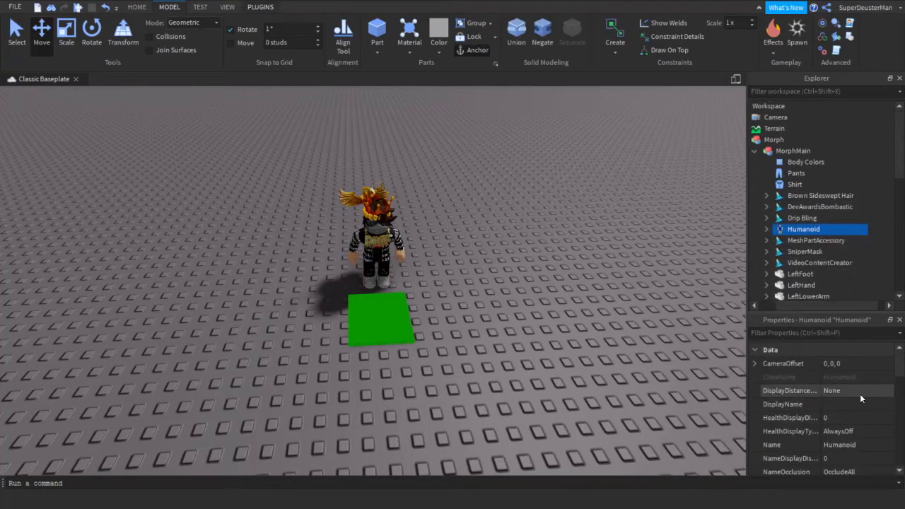
pyautogui.scroll(-3, 838, 397)
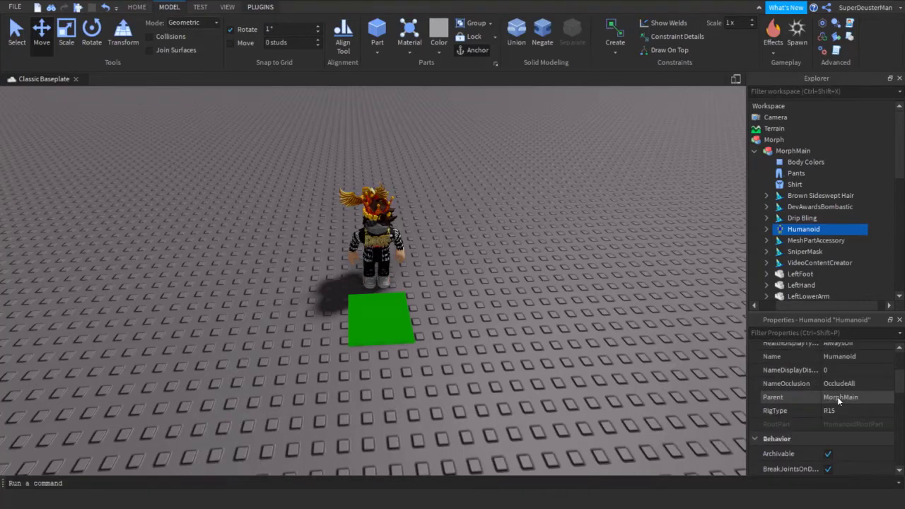
pyautogui.scroll(-5, 842, 407)
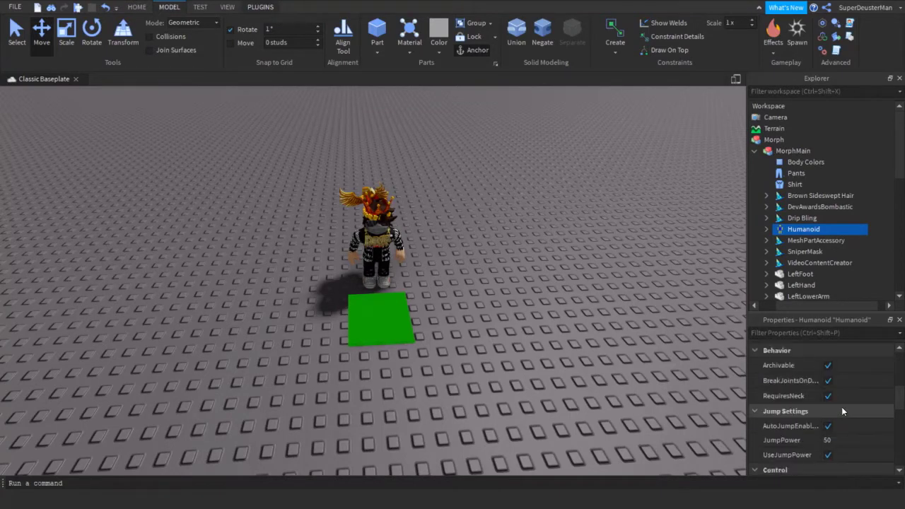
pyautogui.click(837, 396)
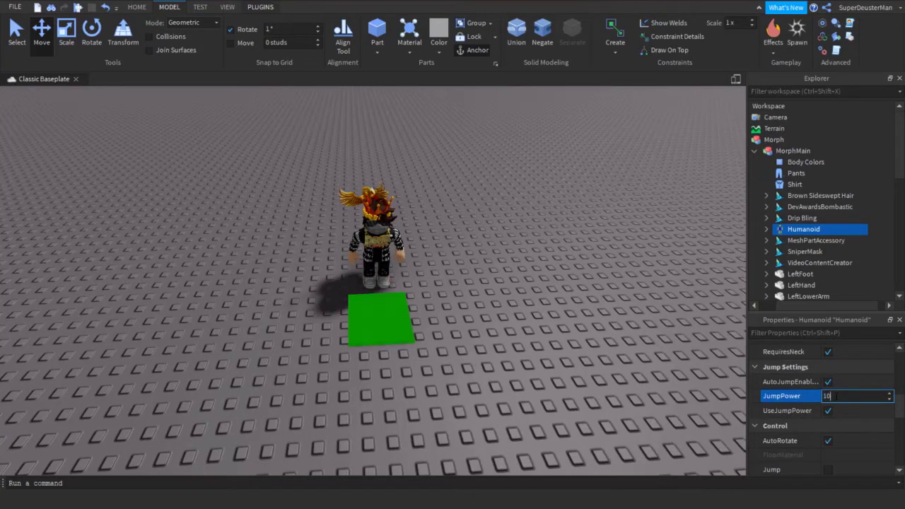
pyautogui.write('10')
pyautogui.press('Return')
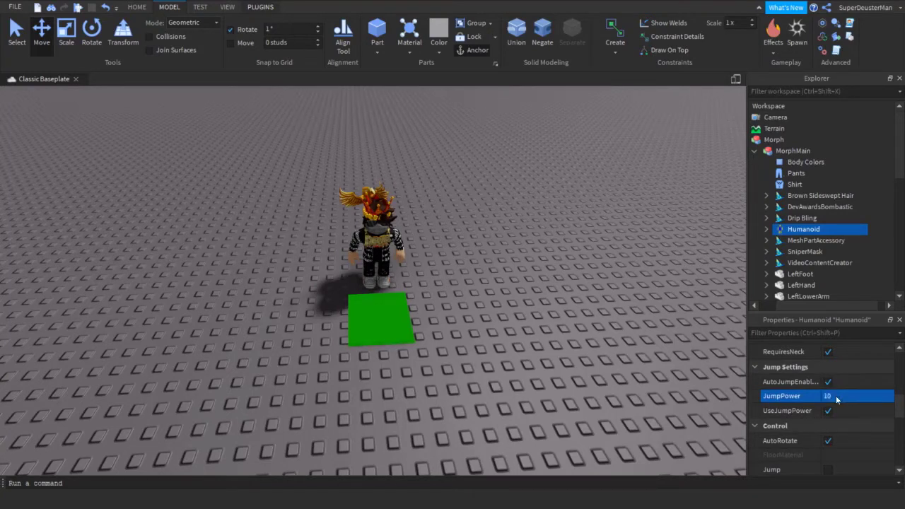
# Set the WalkSpeed of MorphMain's Humanoid to 10 and deselect it
pyautogui.scroll(-1, 836, 395)
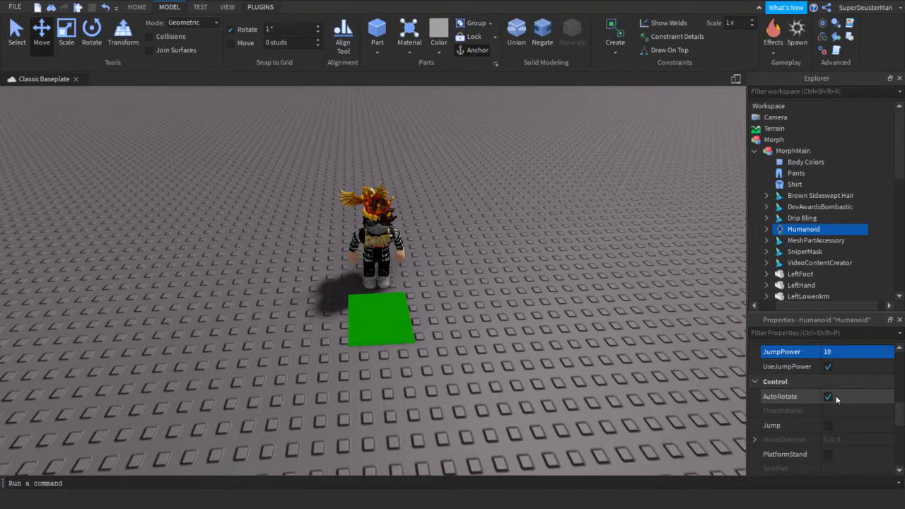
pyautogui.scroll(2, 836, 395)
pyautogui.scroll(-2, 836, 395)
pyautogui.scroll(-3, 836, 396)
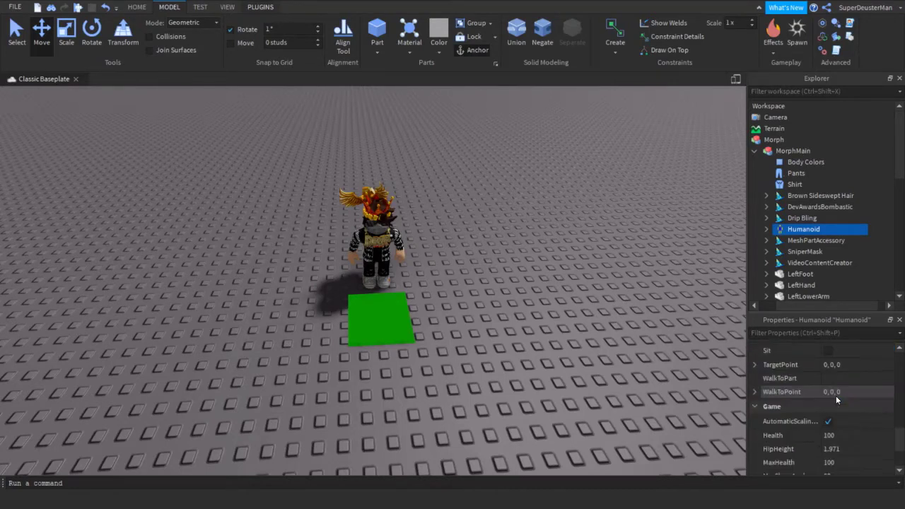
pyautogui.scroll(-2, 837, 400)
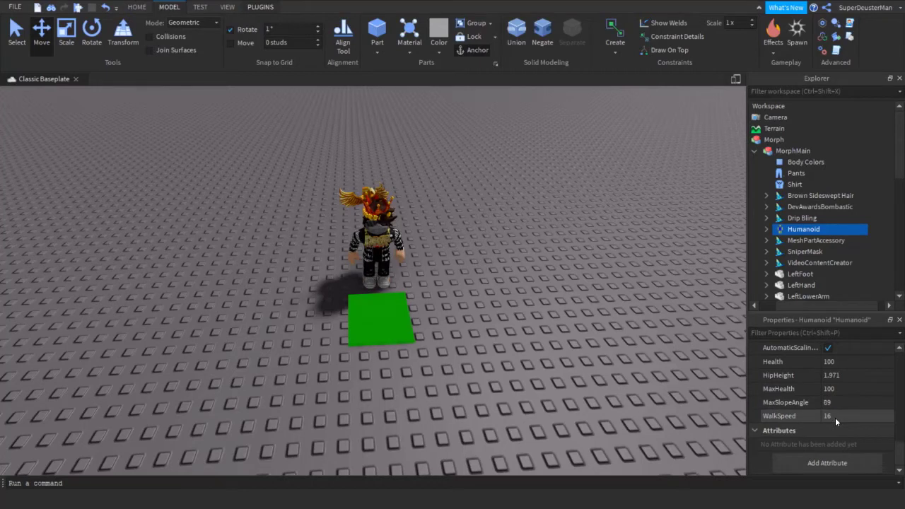
pyautogui.click(836, 418)
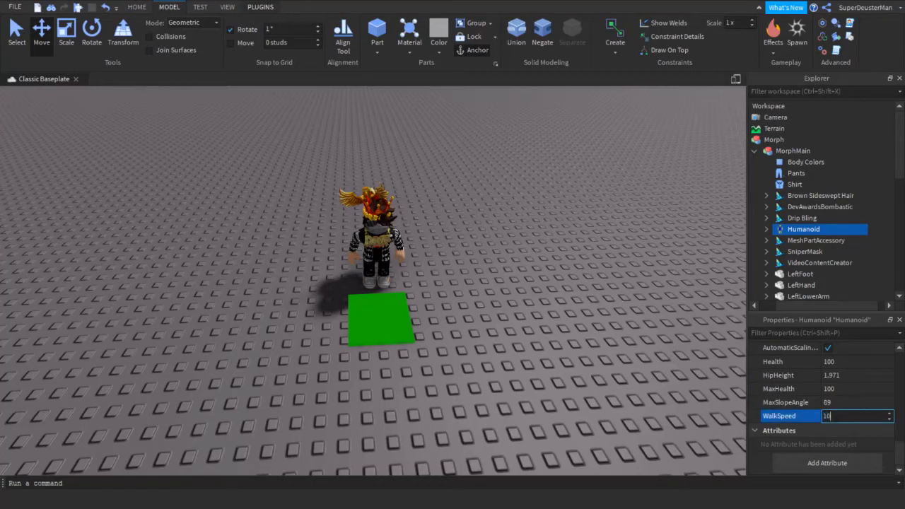
pyautogui.press('Return')
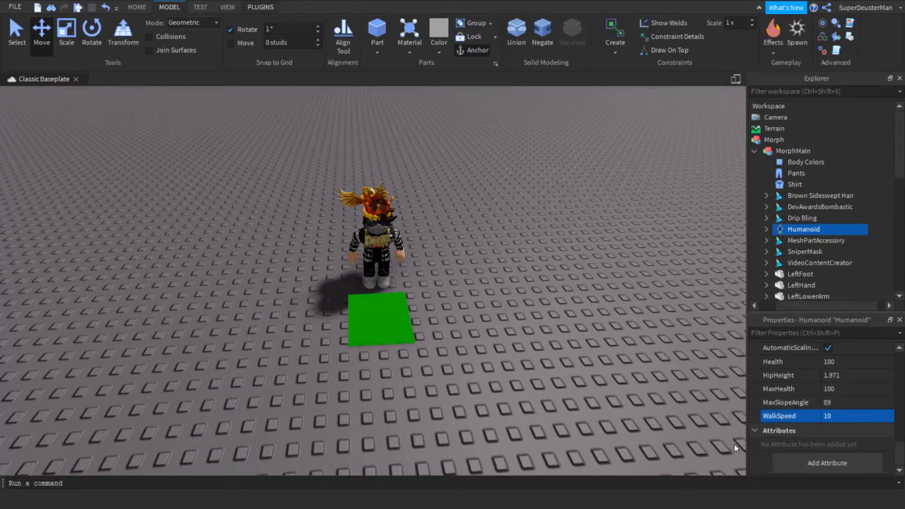
pyautogui.click(665, 435)
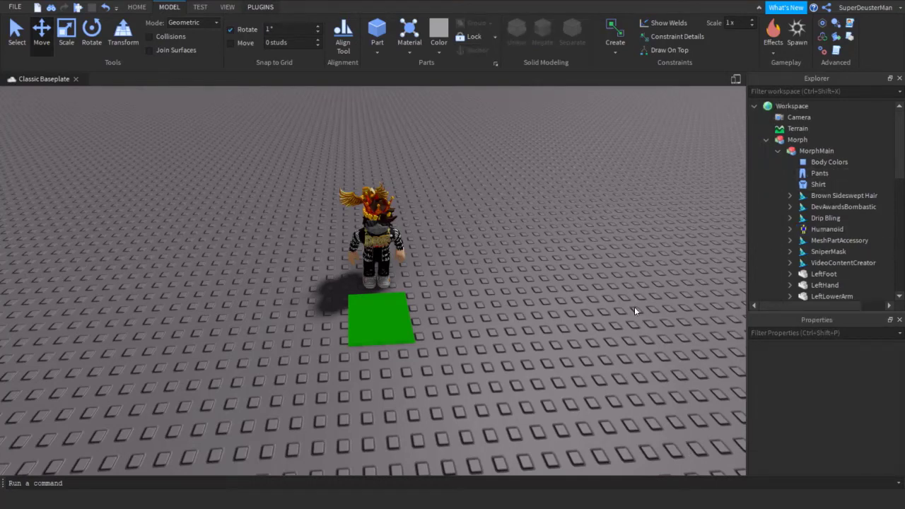
# Start a Play Here test with the view facing the morph character and its green pad
pyautogui.moveTo(634, 307); pyautogui.dragTo(431, 247, button='right')
pyautogui.click(143, 7)
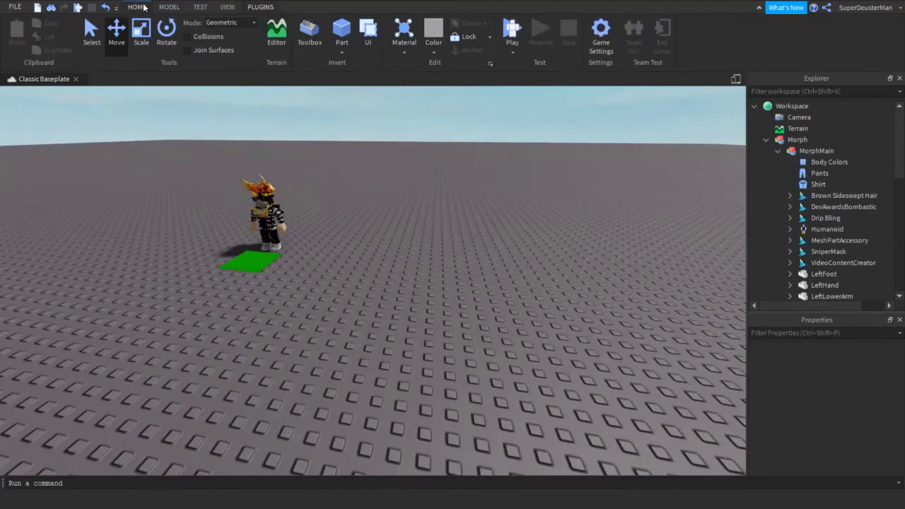
pyautogui.click(513, 52)
pyautogui.click(530, 78)
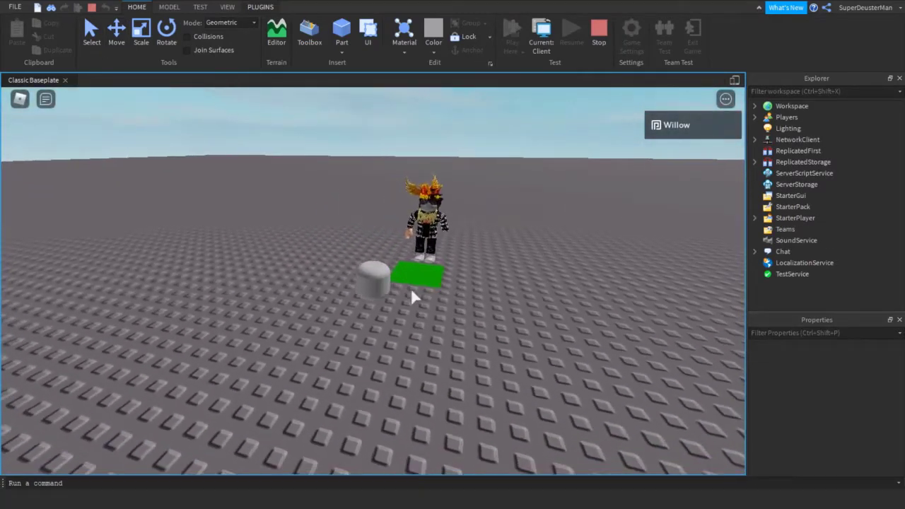
# Walk the player avatar onto the green pad to trigger the morph, and step back off it
pyautogui.moveTo(411, 291); pyautogui.dragTo(412, 291, button='right')
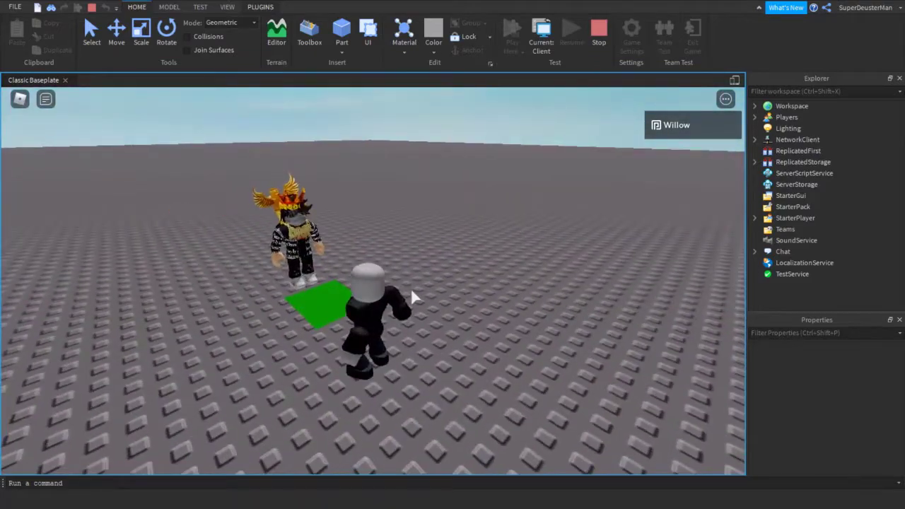
pyautogui.moveTo(343, 260); pyautogui.dragTo(343, 260, button='right')
pyautogui.press('w')
pyautogui.press('s')
pyautogui.press('s')
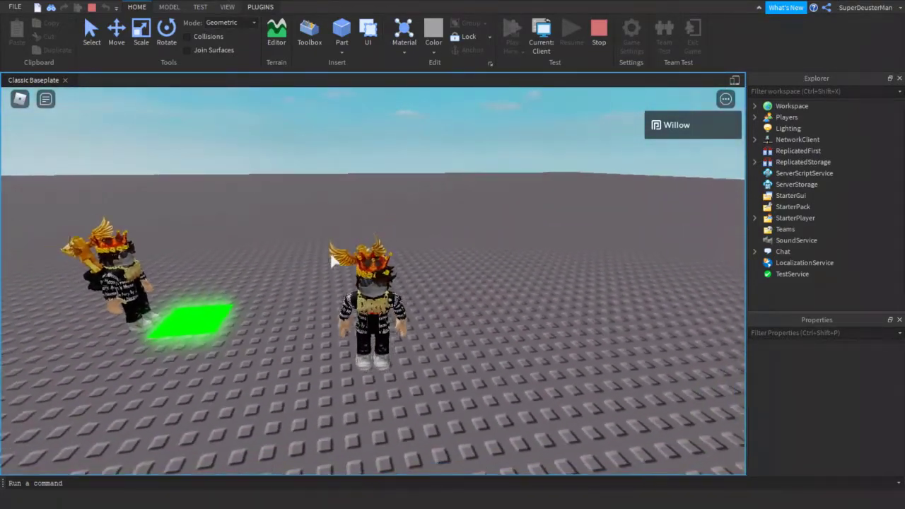
# Inspect the morphed avatar up close and walk it around the baseplate to check its appearance and movement
pyautogui.moveTo(376, 304); pyautogui.dragTo(402, 315, button='right')
pyautogui.scroll(5, 376, 304)
pyautogui.scroll(-3, 375, 304)
pyautogui.press('w')
pyautogui.press('w')
pyautogui.press('a')
pyautogui.press('d')
pyautogui.press('s')
pyautogui.scroll(1, 402, 315)
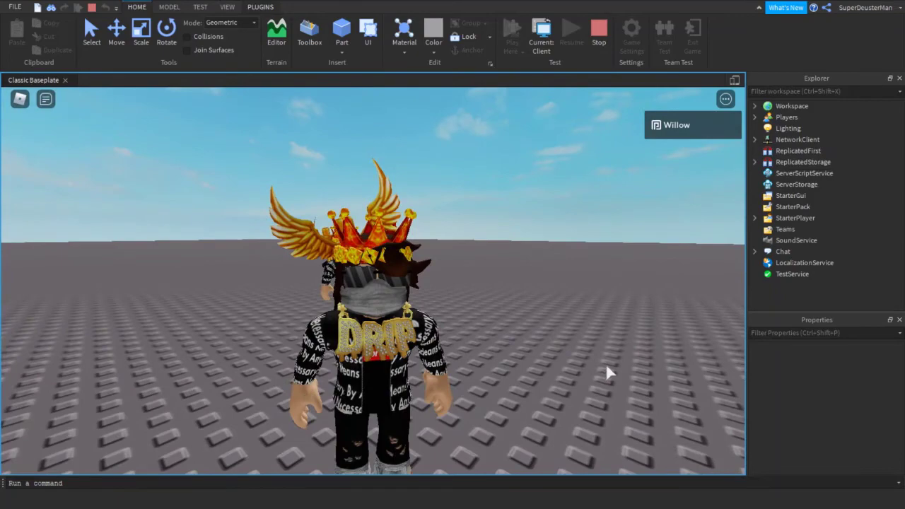